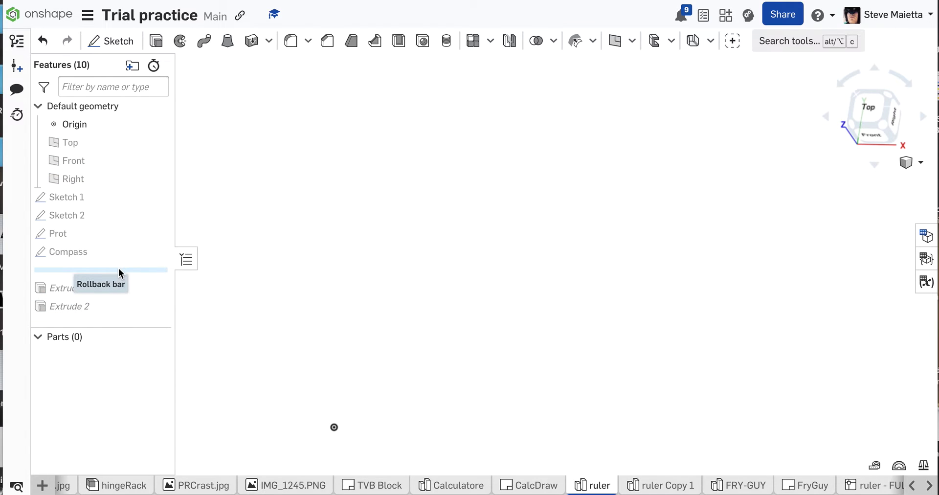
# Roll the history past Extrude 1 and Extrude 2 to show the engraved N, V, O, T and 1–5
pyautogui.moveTo(118, 268); pyautogui.dragTo(120, 295)
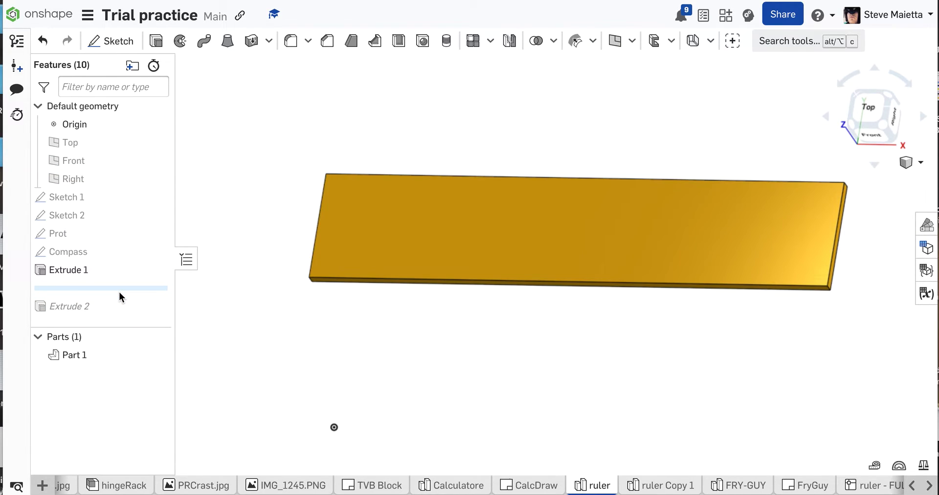
pyautogui.moveTo(279, 331); pyautogui.dragTo(274, 301, button='right')
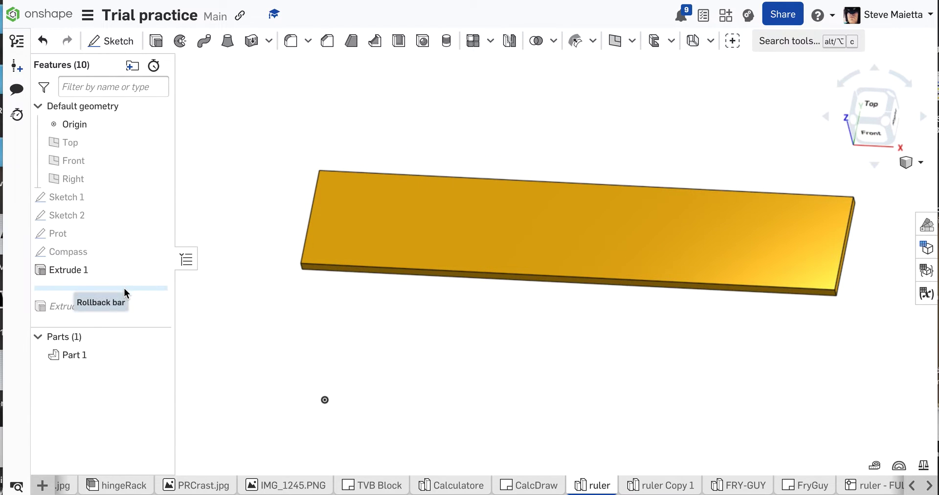
pyautogui.moveTo(124, 292); pyautogui.dragTo(126, 311)
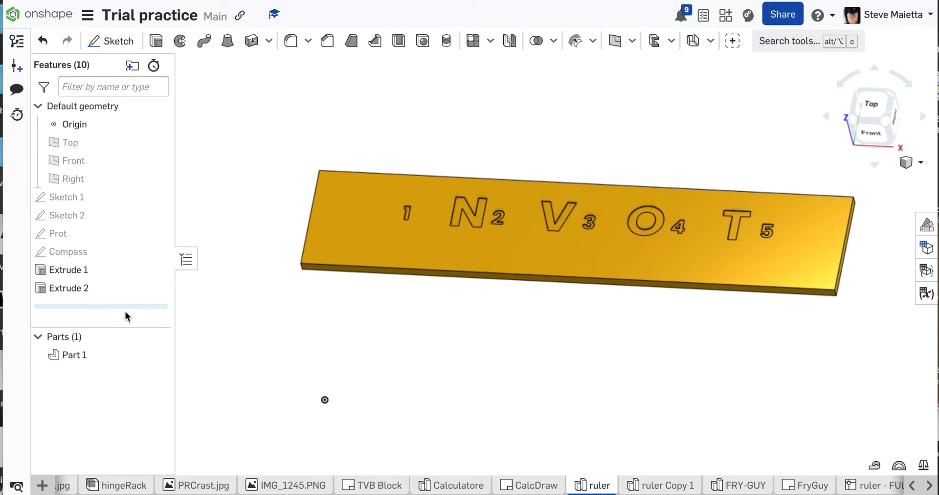
pyautogui.scroll(10, 465, 218)
pyautogui.scroll(-10, 465, 218)
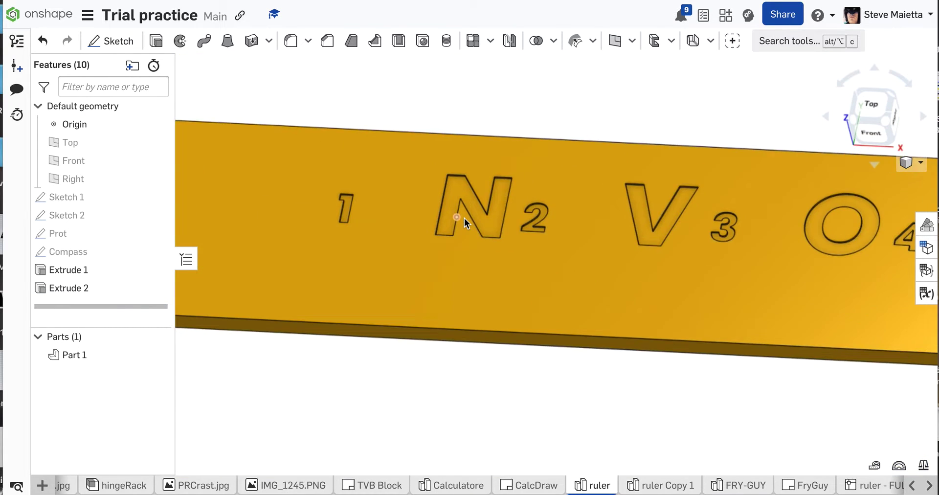
pyautogui.scroll(1, 465, 217)
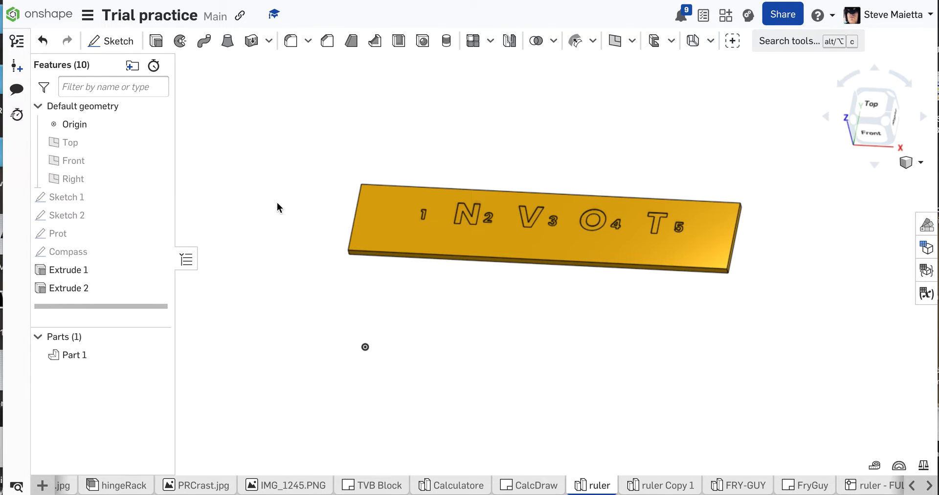
# Start a new sketch on the ruler's top face, viewed normal to it
pyautogui.click(109, 41)
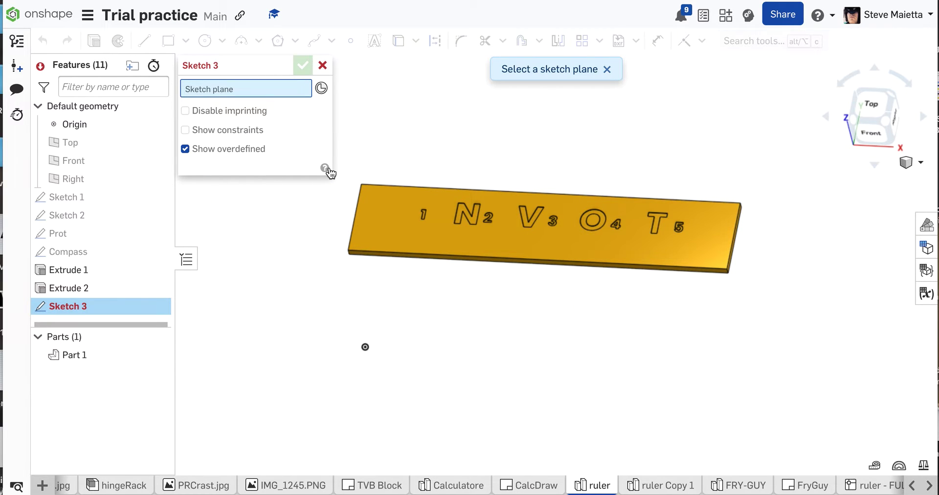
pyautogui.click(397, 234)
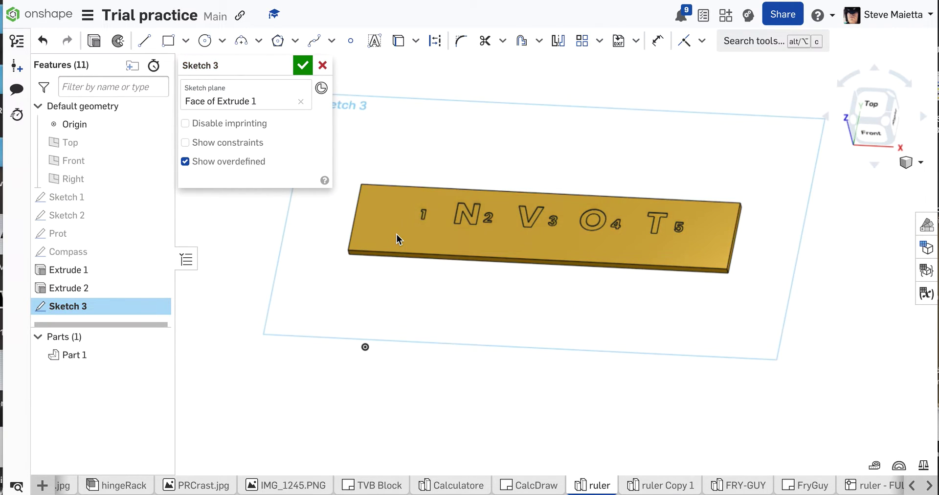
pyautogui.press('n')
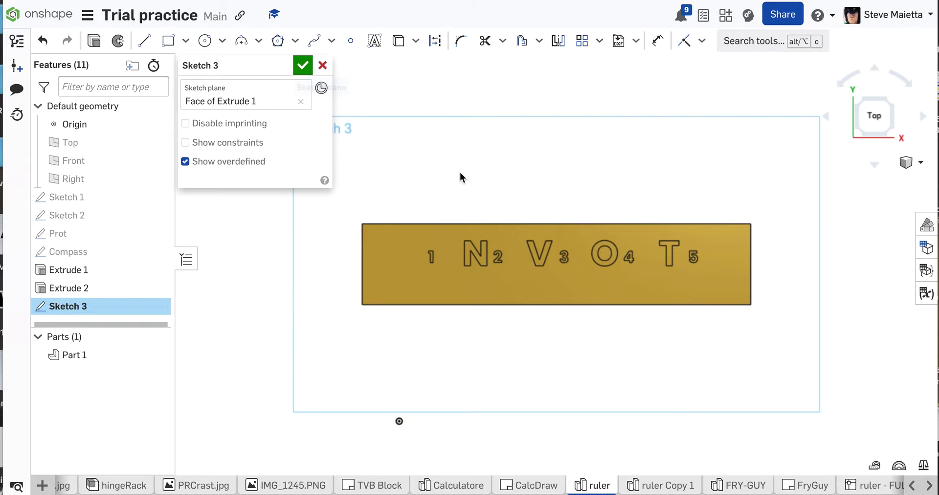
pyautogui.scroll(3, 512, 182)
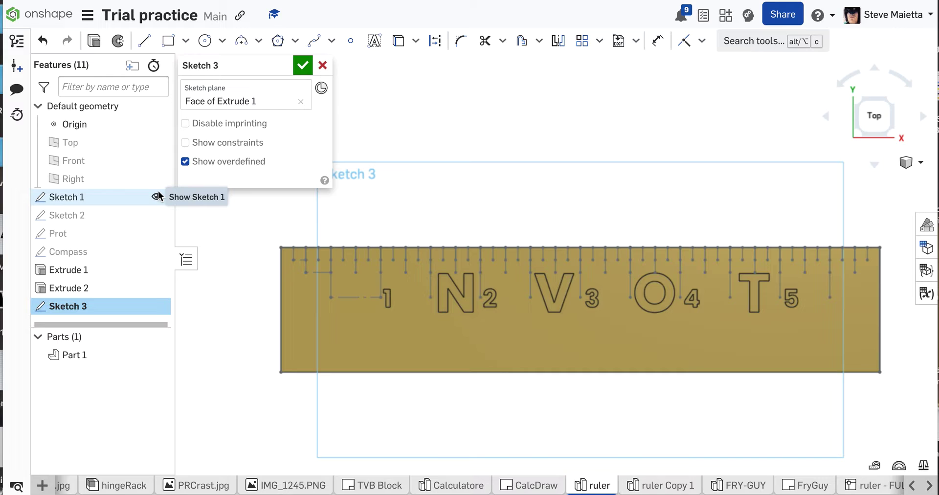
# Make Sketch 1, Sketch 2, Prot and Compass visible
pyautogui.click(157, 197)
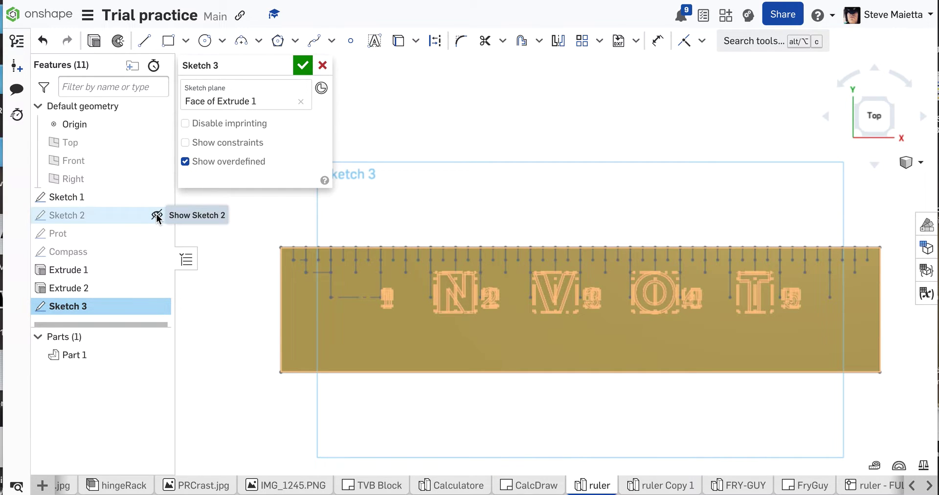
pyautogui.click(156, 216)
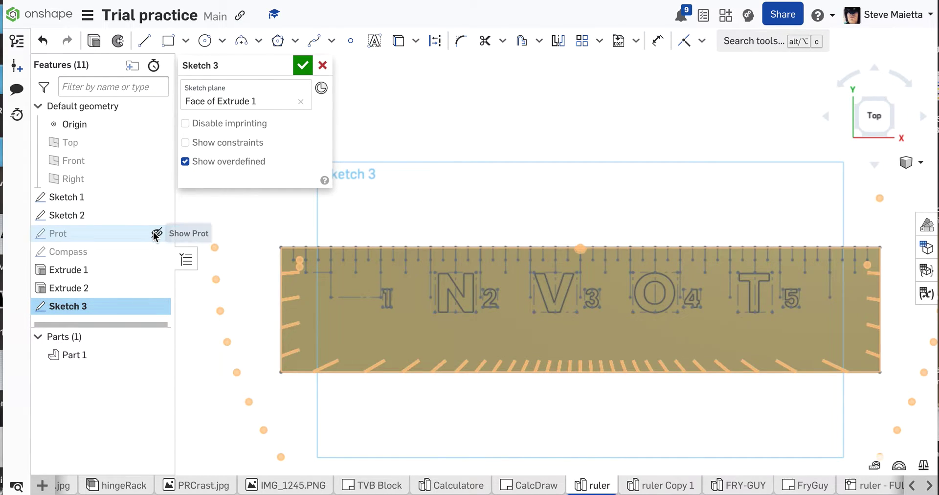
pyautogui.click(157, 234)
pyautogui.click(156, 252)
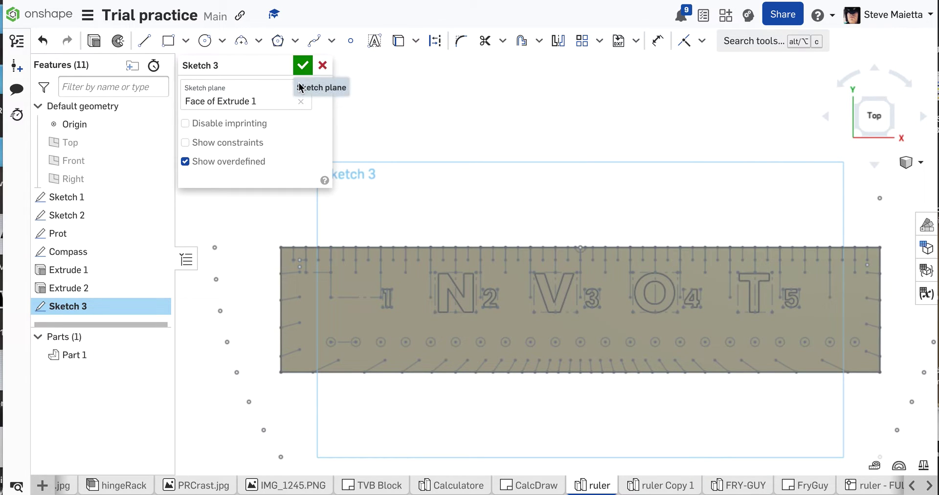
# Project all the ruler geometry into Sketch 3 with the Use tool
pyautogui.click(407, 47)
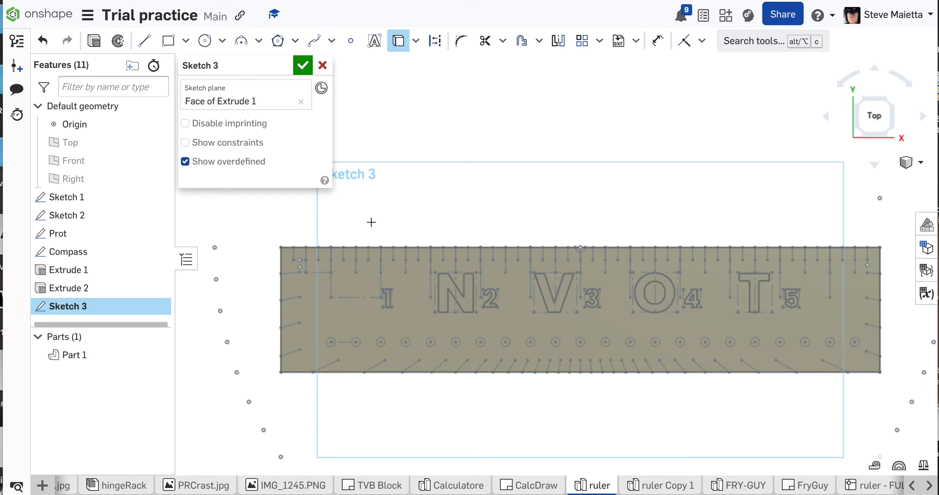
pyautogui.moveTo(269, 238)
pyautogui.mouseDown()
pyautogui.moveTo(406, 308)
pyautogui.moveTo(615, 362)
pyautogui.moveTo(802, 364)
pyautogui.moveTo(889, 384)
pyautogui.mouseUp()
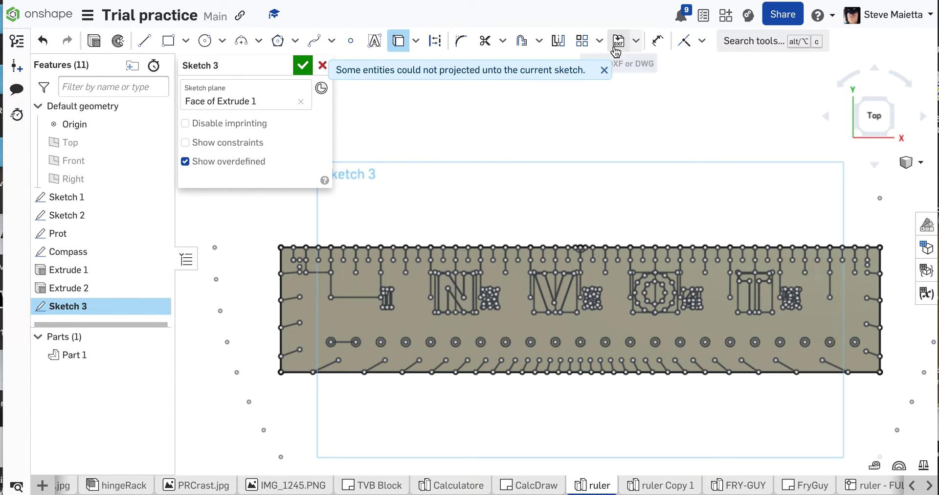
pyautogui.click(604, 70)
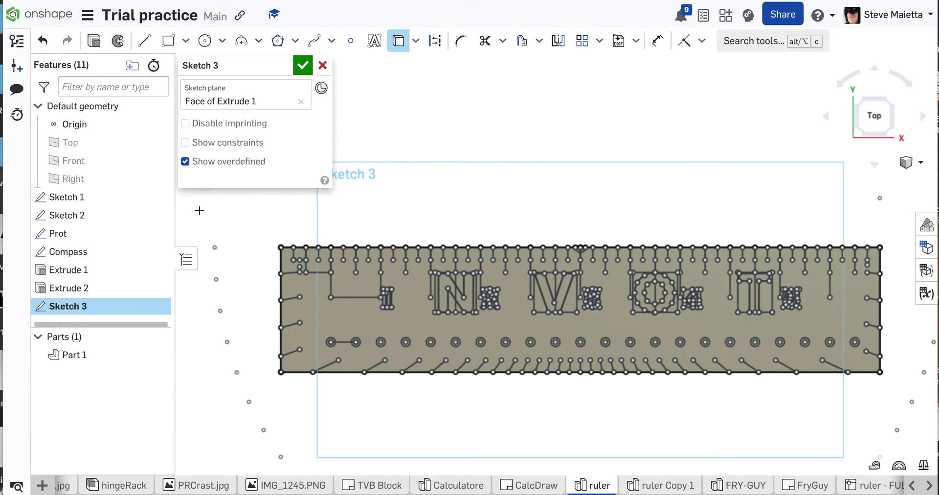
# Hide Sketch 1, Sketch 2, Prot, Compass and Part 1
pyautogui.click(156, 196)
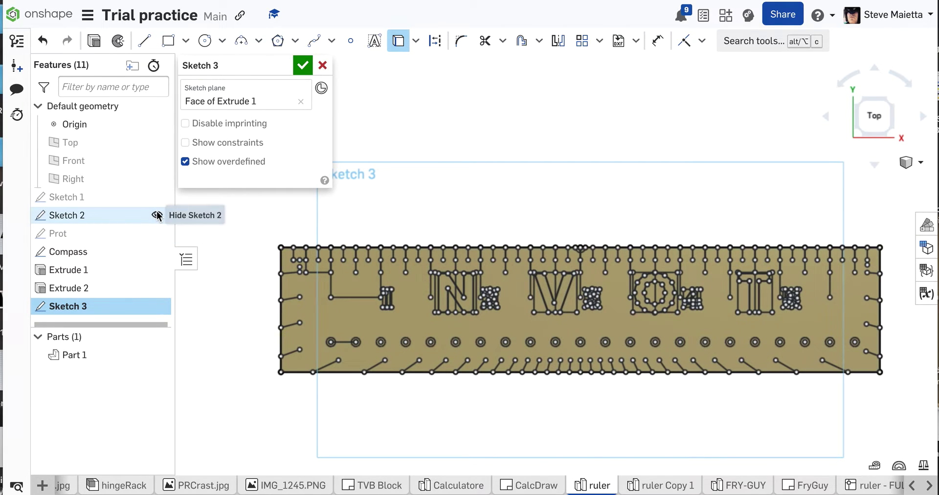
pyautogui.click(157, 215)
pyautogui.click(156, 233)
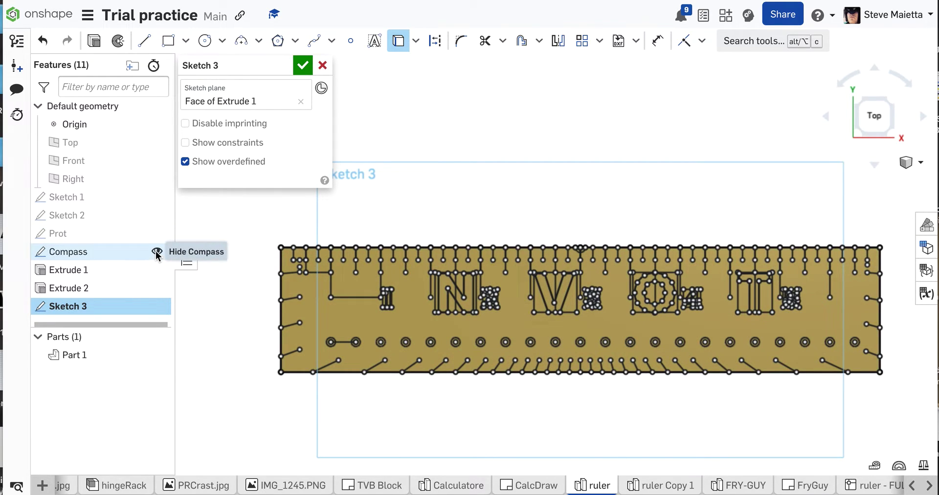
pyautogui.click(157, 251)
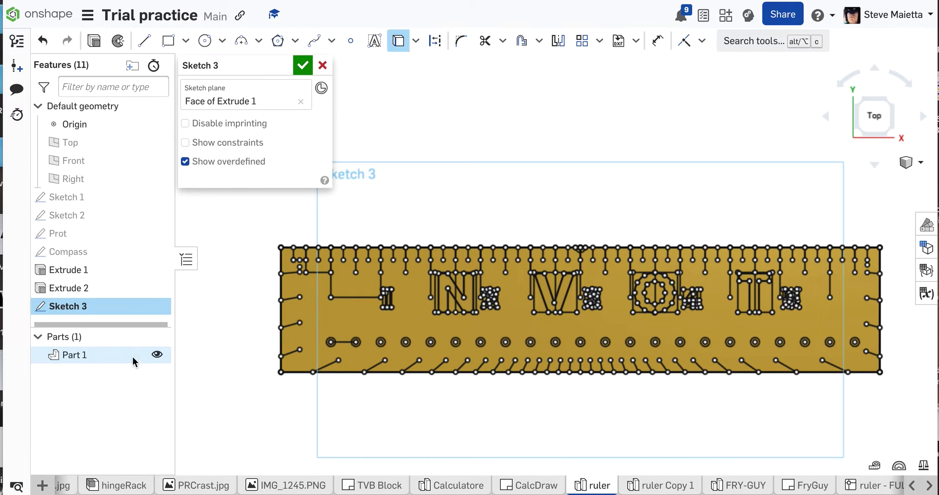
pyautogui.click(157, 355)
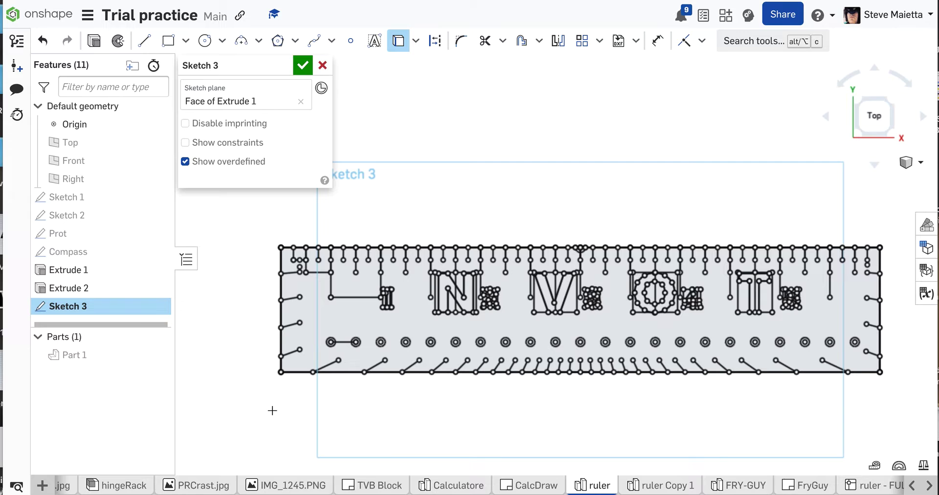
# Trim the short horizontal segment at the ruler's top-left corner from Sketch 3
pyautogui.moveTo(276, 410)
pyautogui.mouseDown(button='right')
pyautogui.moveTo(263, 335)
pyautogui.moveTo(276, 419)
pyautogui.mouseUp(button='right')
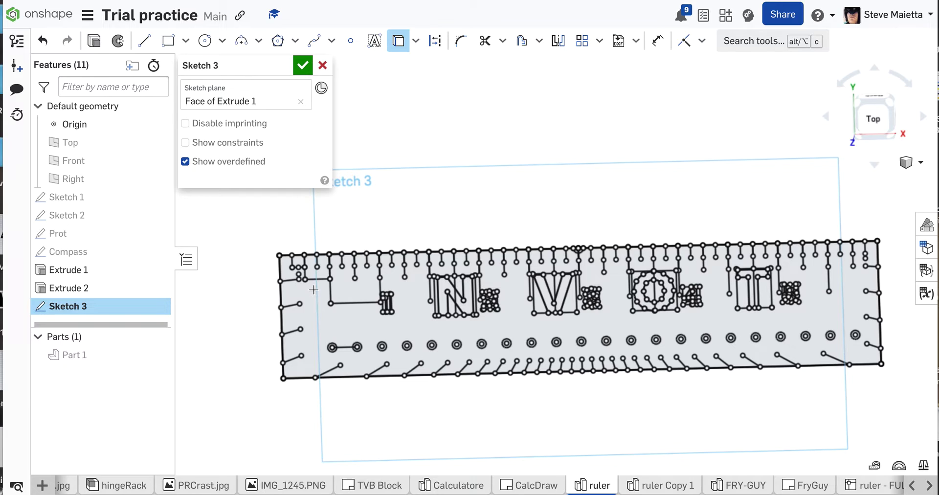
pyautogui.scroll(10, 314, 289)
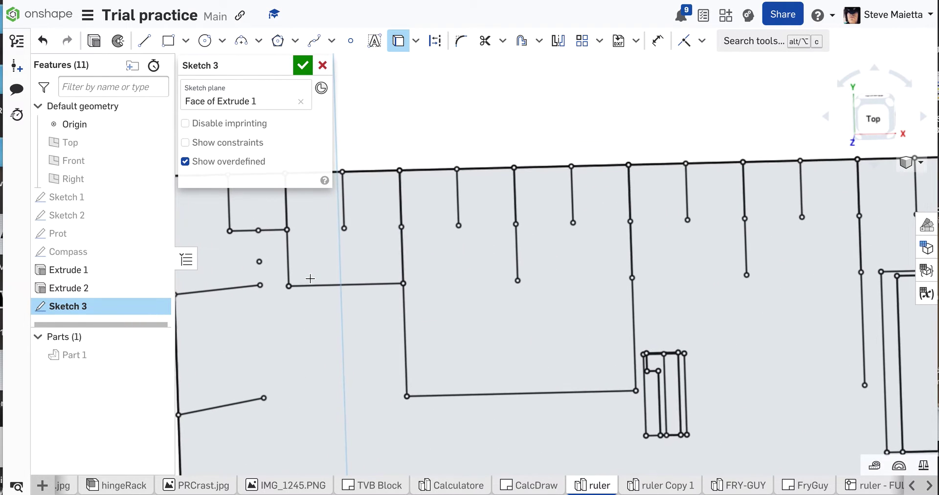
pyautogui.scroll(-1, 314, 274)
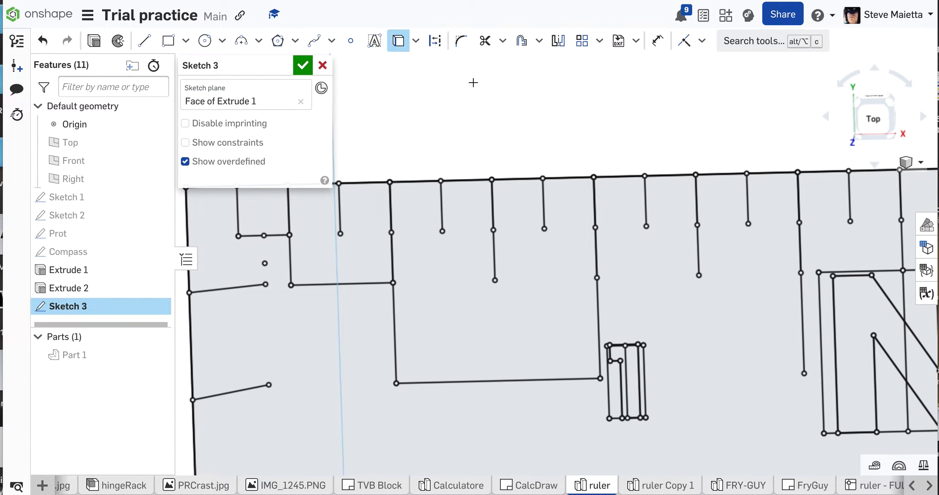
pyautogui.press('m')
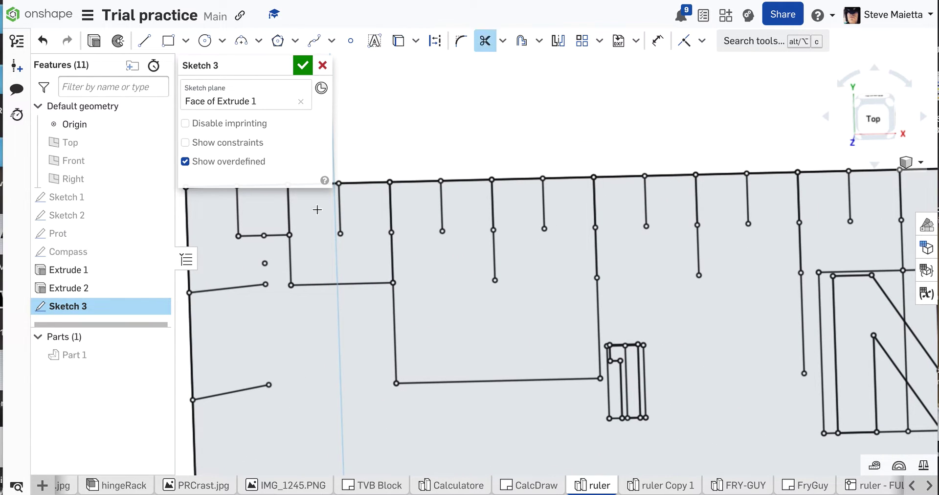
pyautogui.click(277, 236)
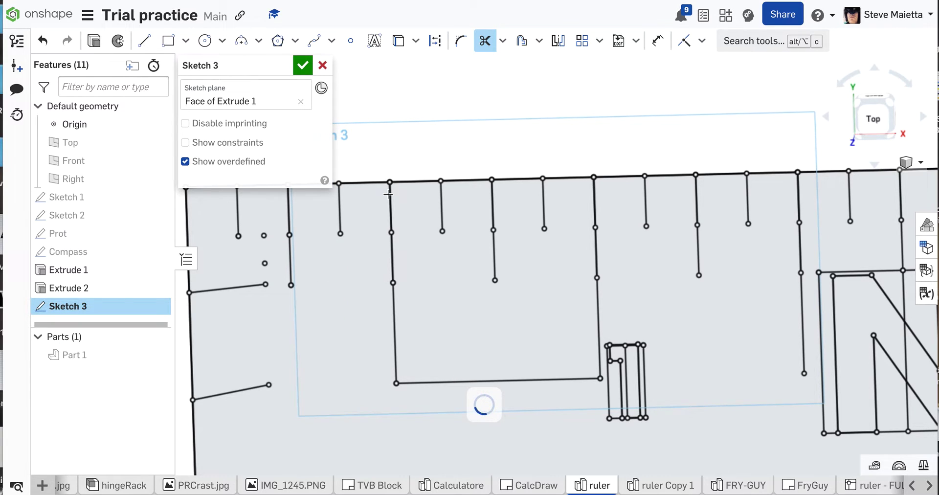
pyautogui.scroll(-3, 753, 318)
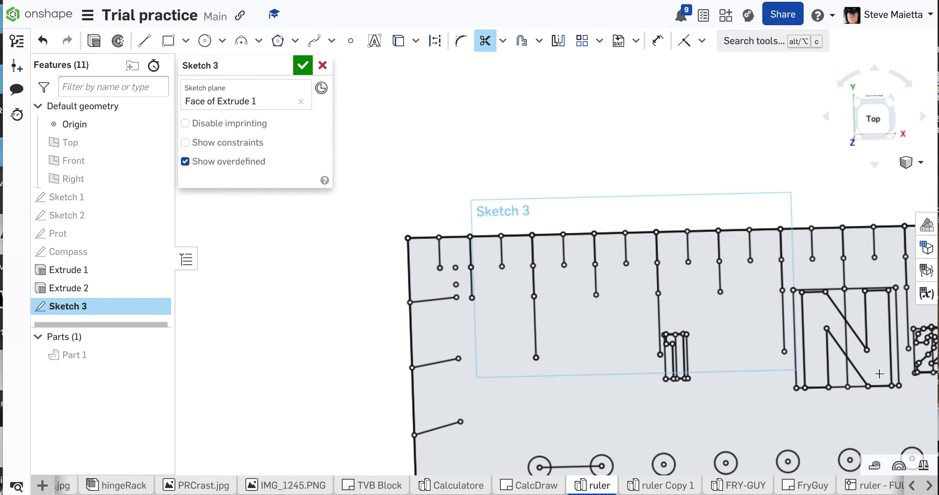
pyautogui.scroll(-4, 647, 338)
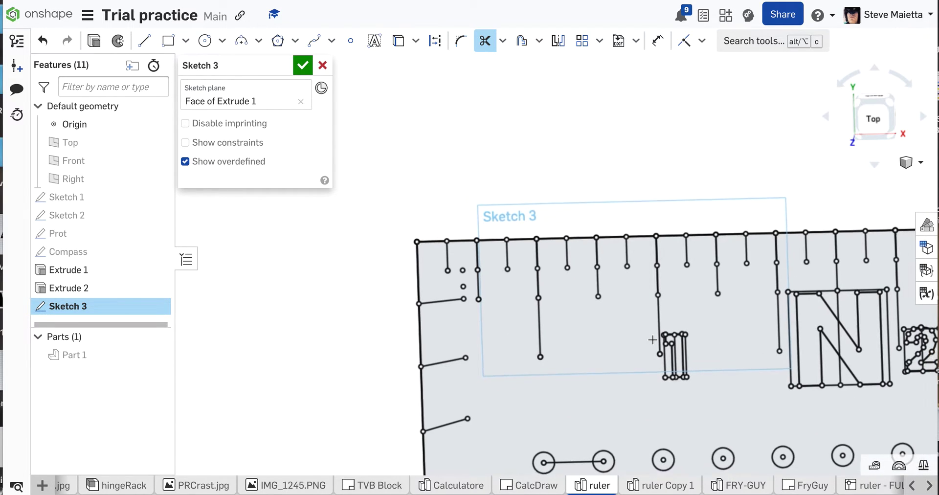
pyautogui.scroll(4, 785, 332)
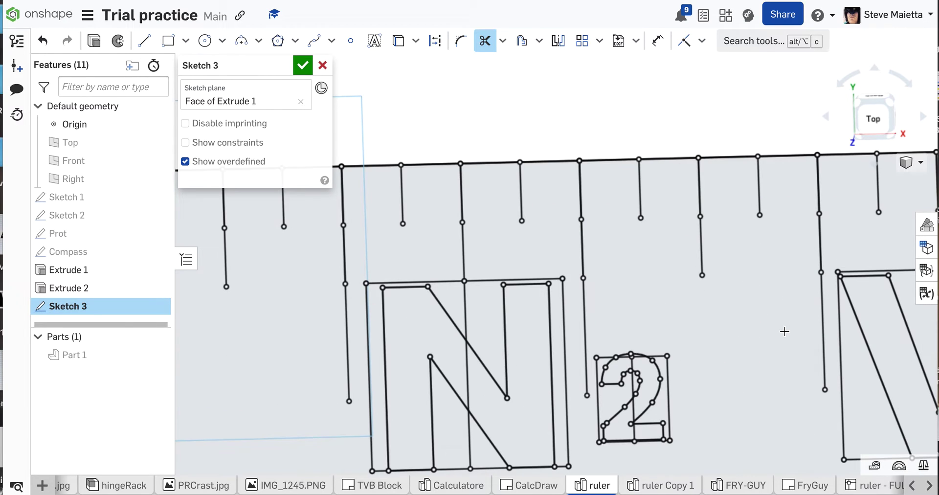
pyautogui.scroll(-7, 784, 332)
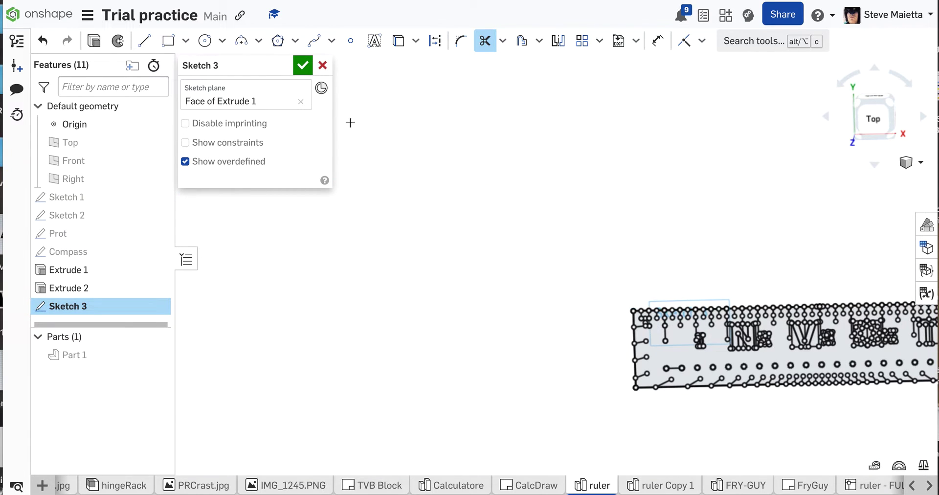
# Cancel Sketch 3 and make Sketch 1, Prot and Compass visible again
pyautogui.click(323, 66)
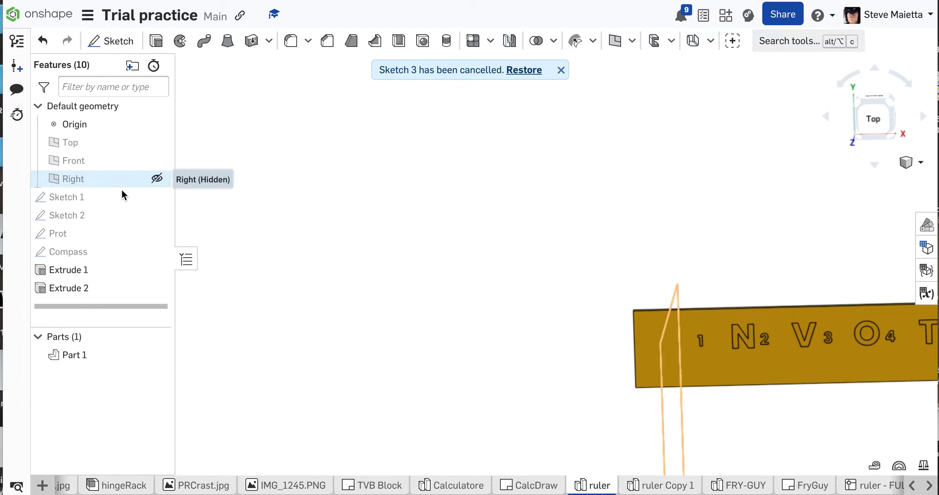
pyautogui.click(157, 196)
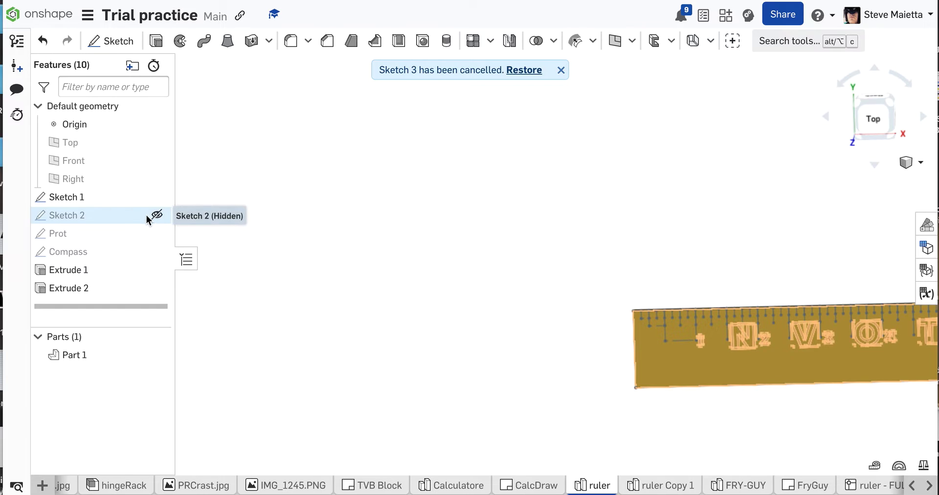
pyautogui.click(157, 233)
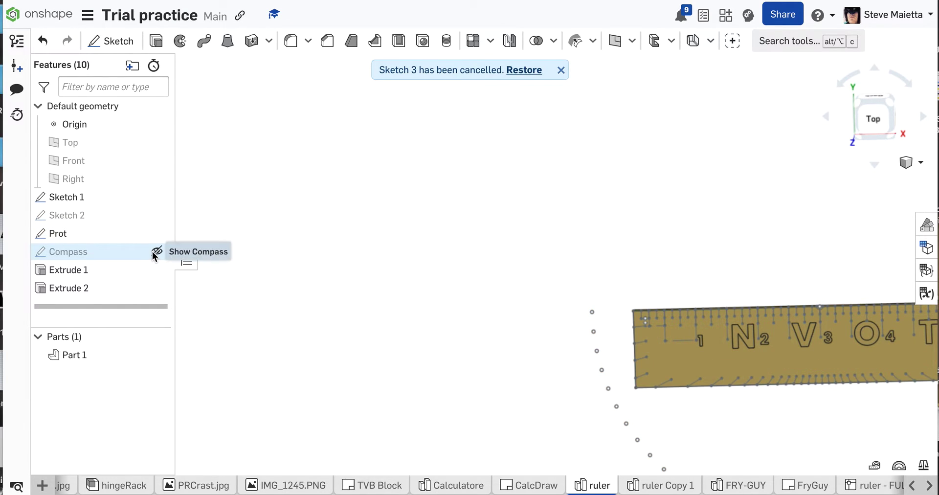
pyautogui.click(155, 251)
pyautogui.scroll(-4, 259, 357)
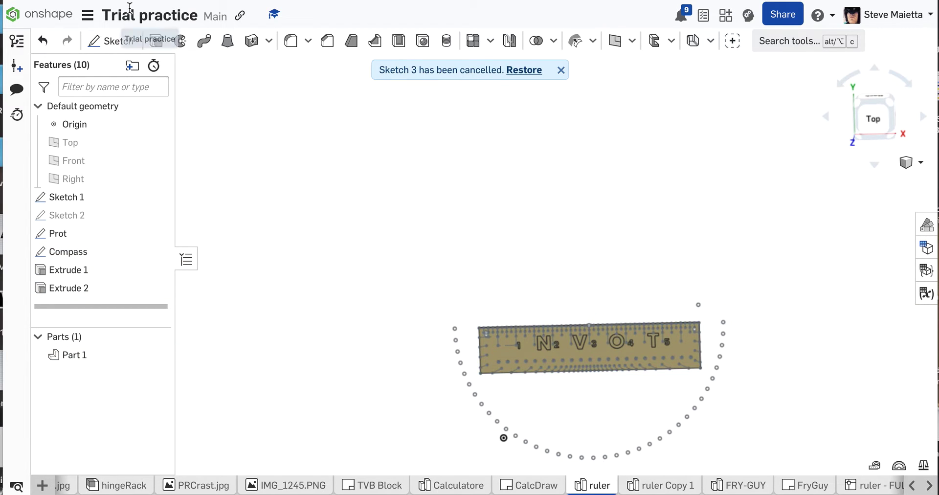
# Start a fresh Sketch 3 on the ruler's face
pyautogui.click(112, 43)
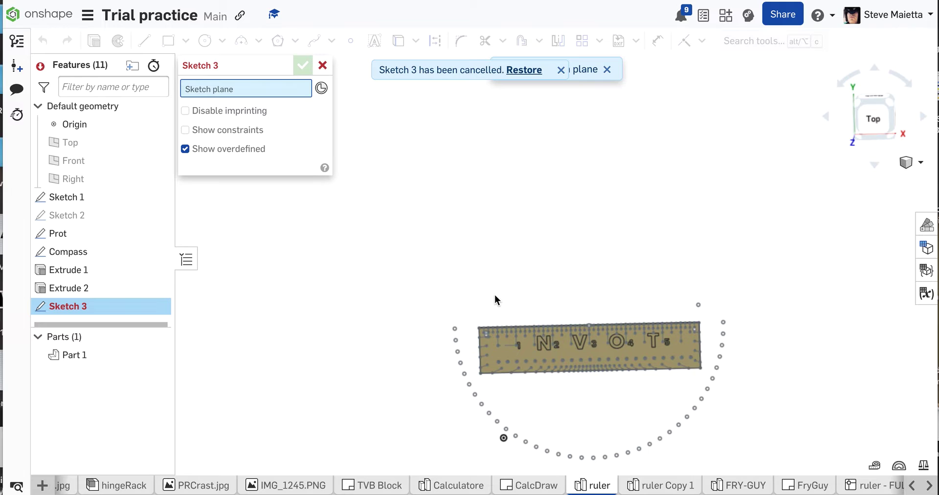
pyautogui.click(494, 351)
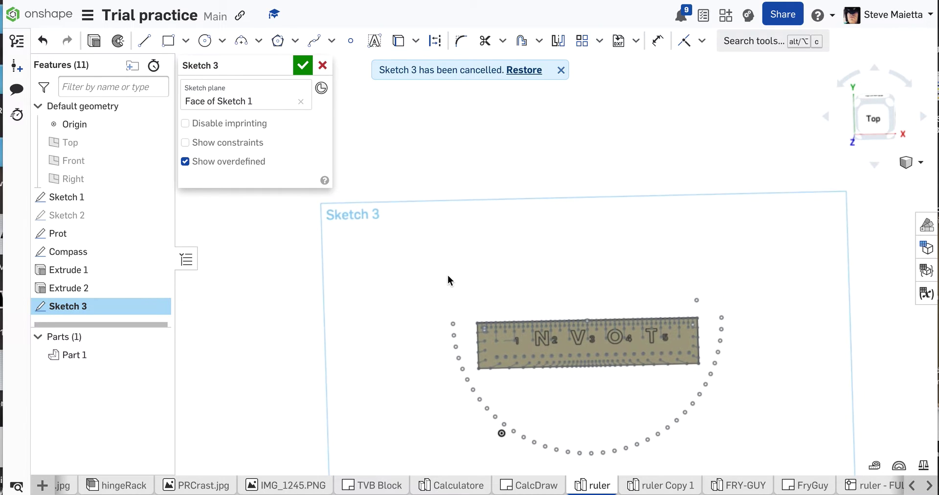
pyautogui.scroll(5, 565, 283)
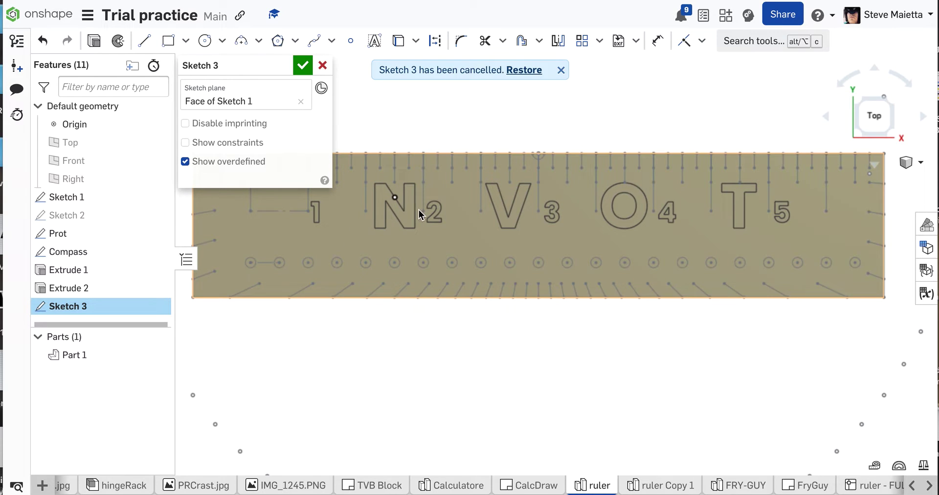
pyautogui.scroll(-3, 430, 282)
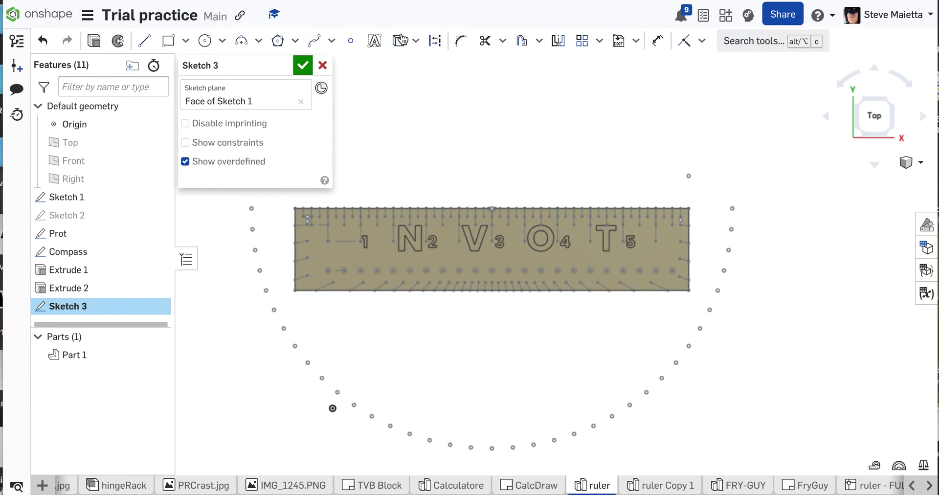
# Project the whole ruler's outline, ticks, letters, numbers and holes into Sketch 3 using U
pyautogui.press('u')
pyautogui.moveTo(693, 204)
pyautogui.mouseDown()
pyautogui.moveTo(651, 247)
pyautogui.moveTo(487, 291)
pyautogui.moveTo(378, 303)
pyautogui.moveTo(287, 298)
pyautogui.mouseUp()
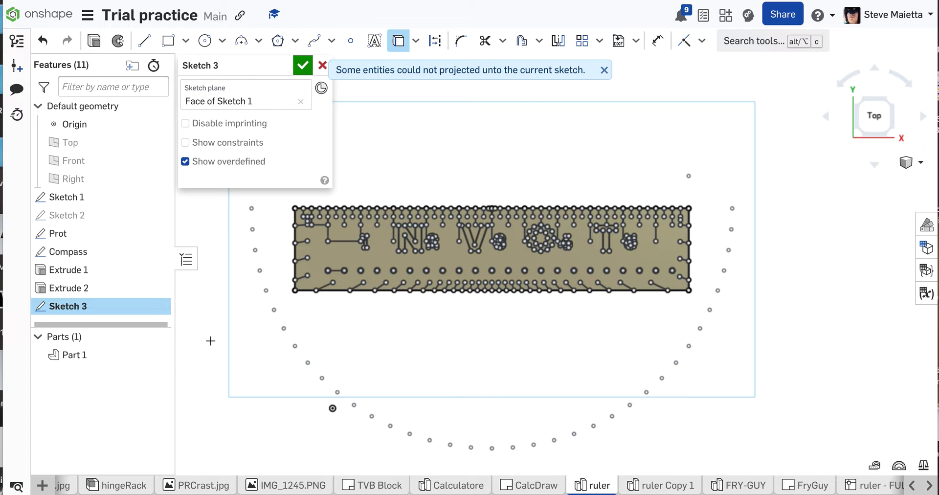
# Trim the short line joining the first two holes out of Sketch 3
pyautogui.scroll(5, 388, 236)
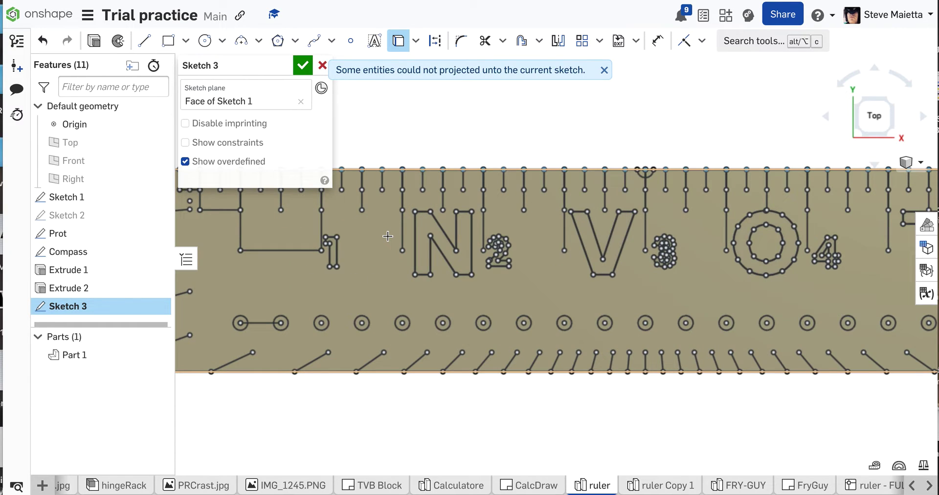
pyautogui.scroll(4, 330, 235)
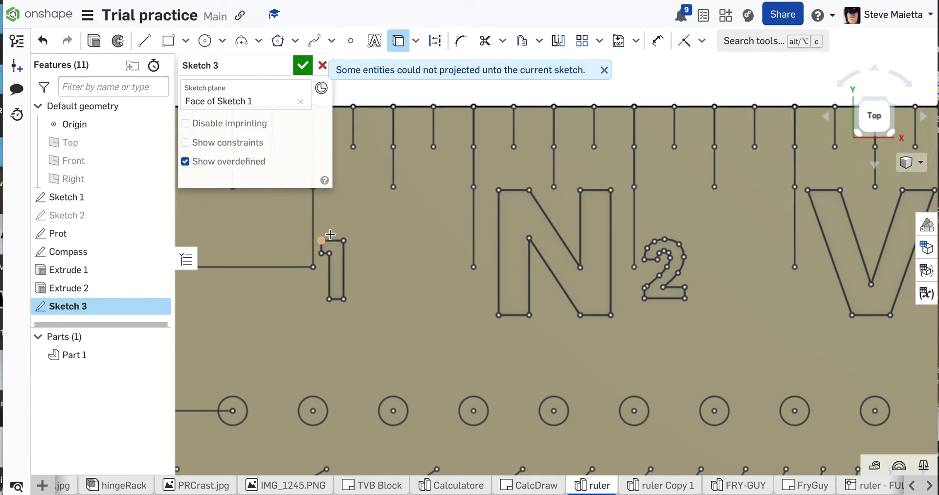
pyautogui.press('m')
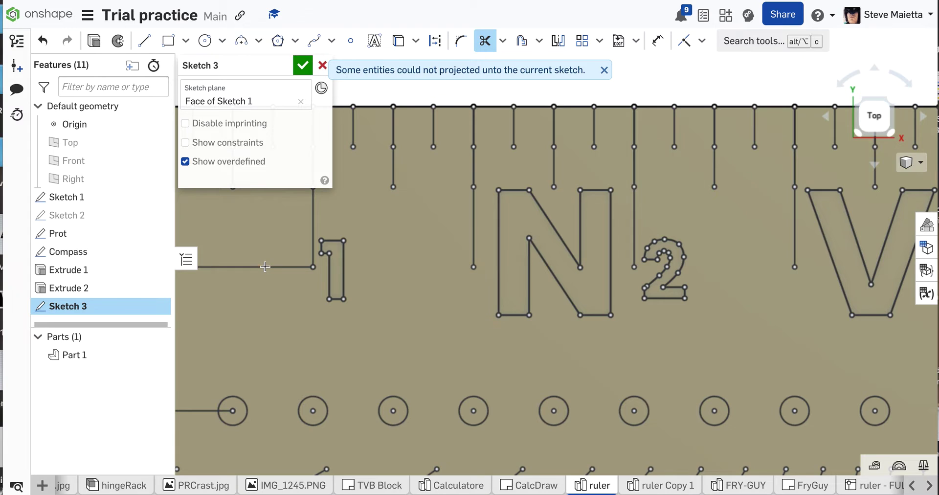
pyautogui.scroll(-5, 265, 266)
pyautogui.scroll(-3, 265, 266)
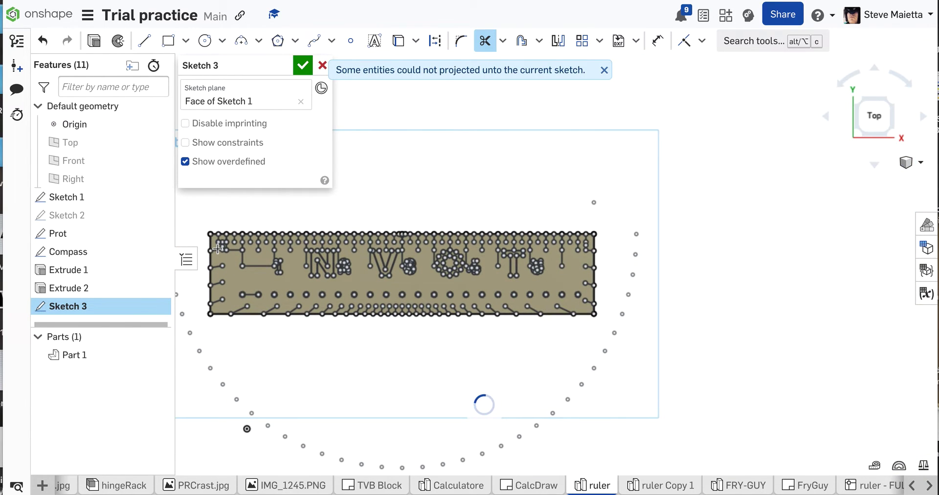
pyautogui.scroll(10, 217, 249)
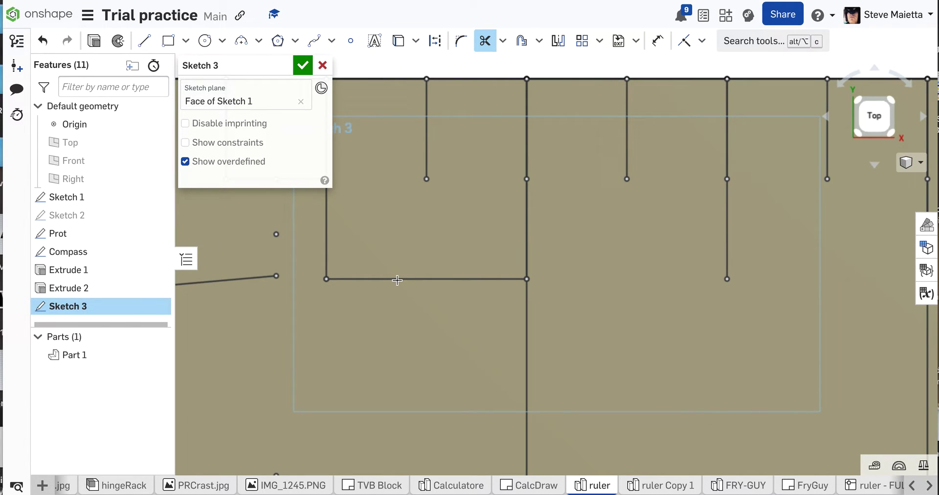
pyautogui.scroll(-15, 391, 269)
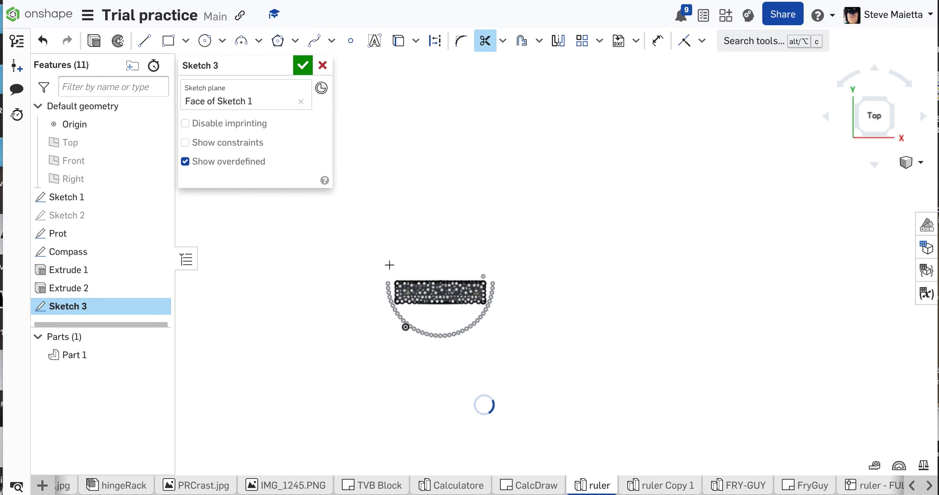
pyautogui.scroll(10, 411, 308)
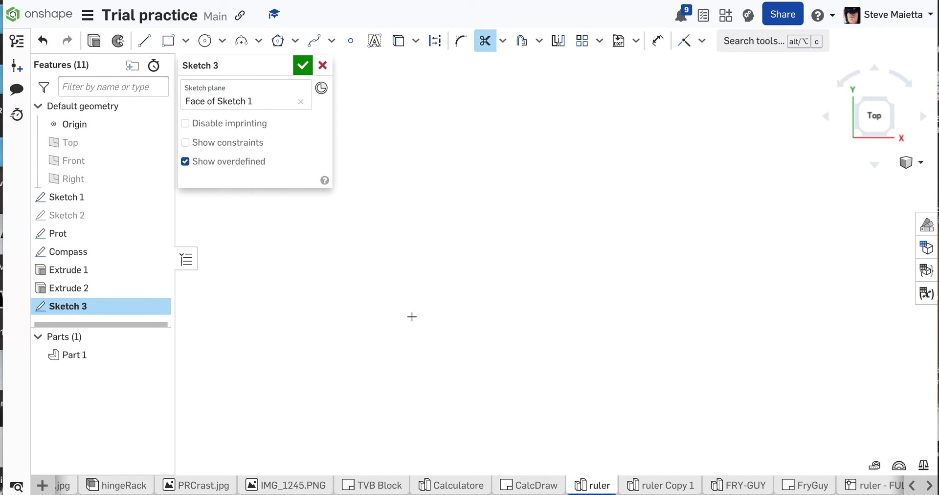
pyautogui.scroll(-10, 412, 317)
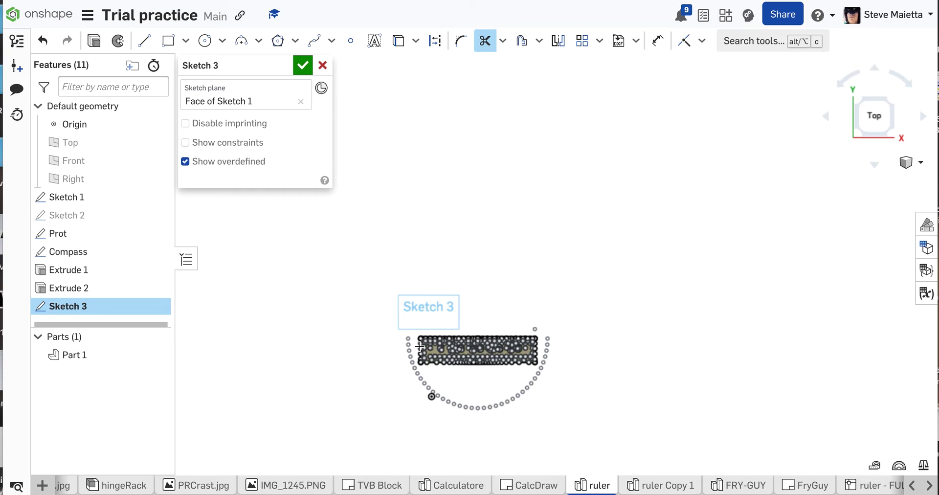
pyautogui.scroll(5, 420, 346)
pyautogui.scroll(6, 419, 346)
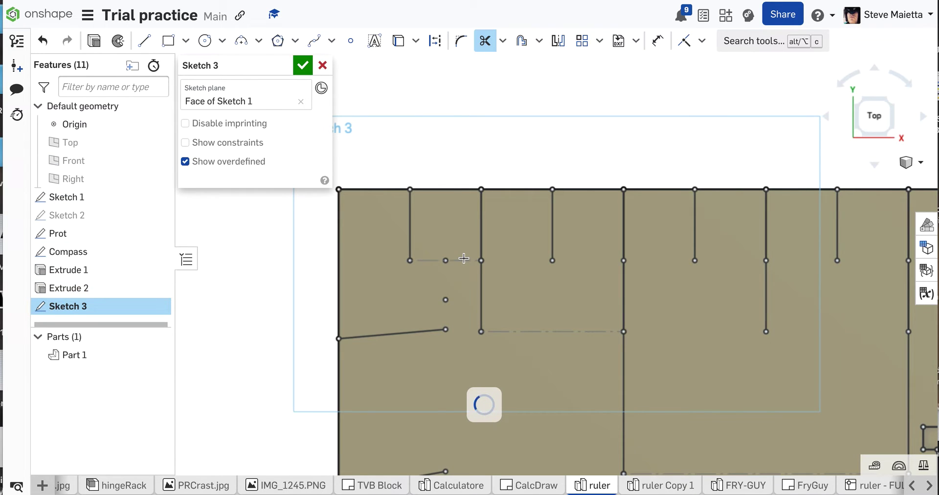
pyautogui.scroll(-5, 463, 260)
pyautogui.scroll(-5, 467, 276)
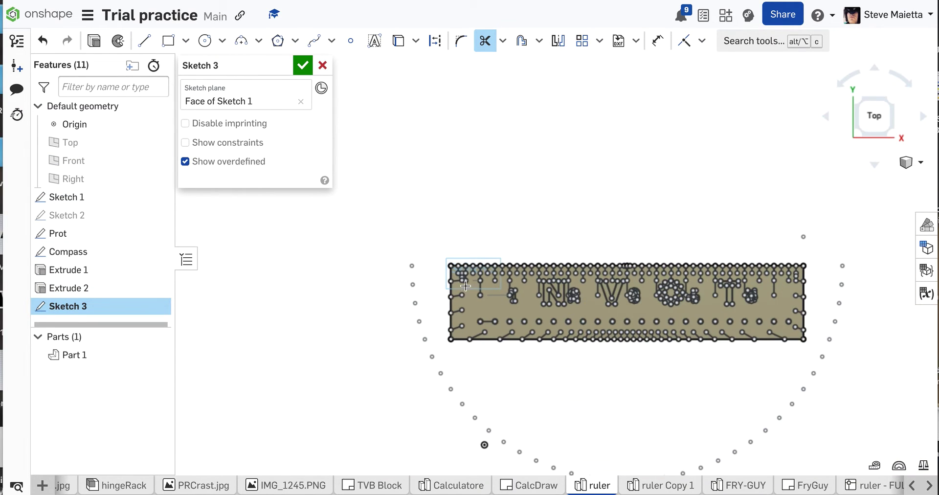
pyautogui.scroll(8, 503, 337)
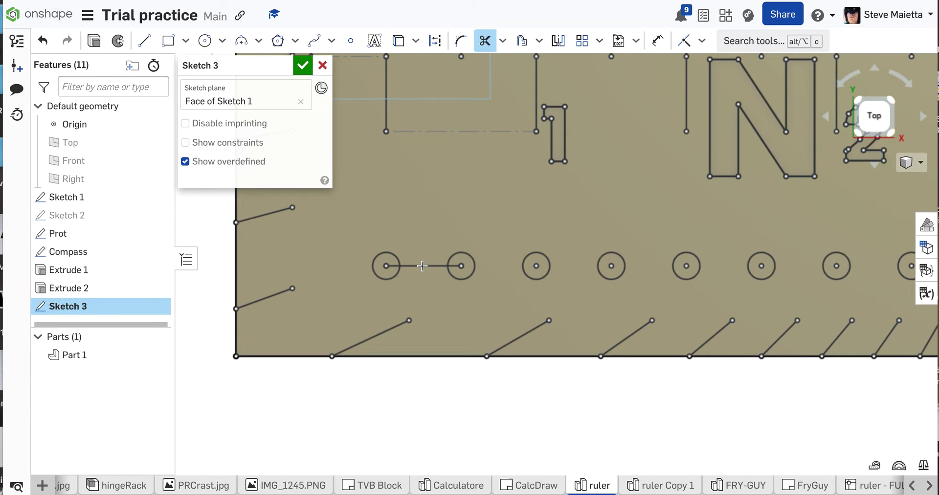
pyautogui.click(394, 266)
pyautogui.scroll(-5, 454, 266)
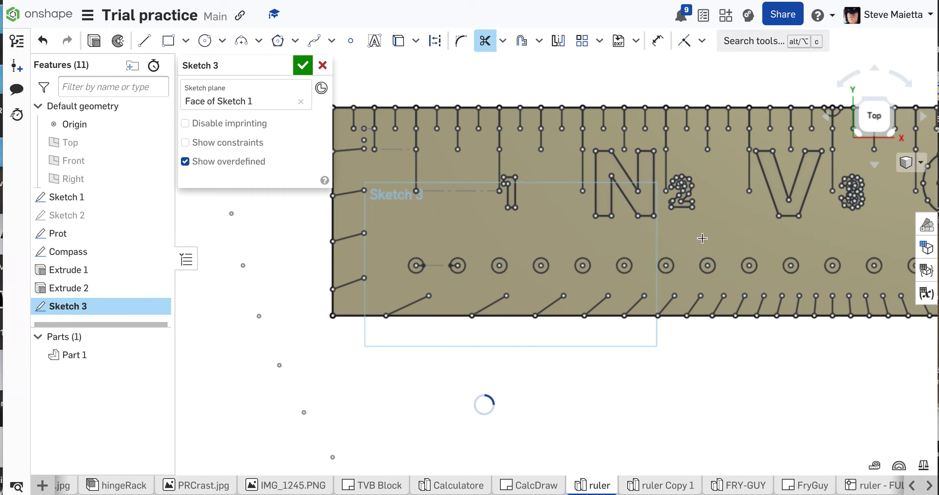
pyautogui.scroll(-2, 685, 230)
pyautogui.scroll(-1, 837, 210)
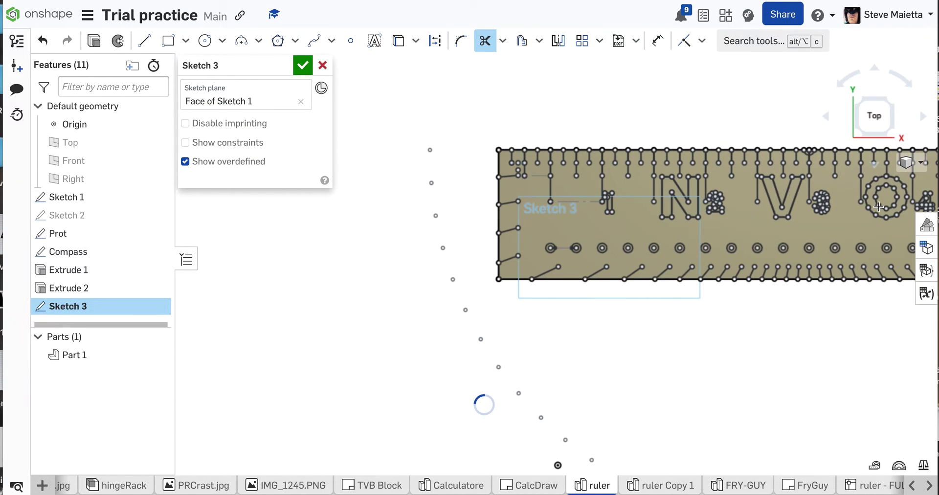
pyautogui.scroll(5, 814, 151)
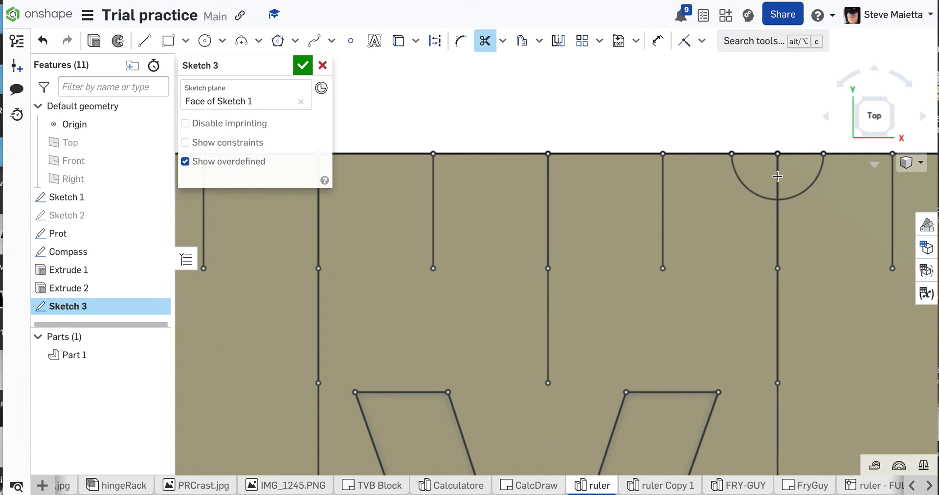
pyautogui.scroll(-5, 777, 176)
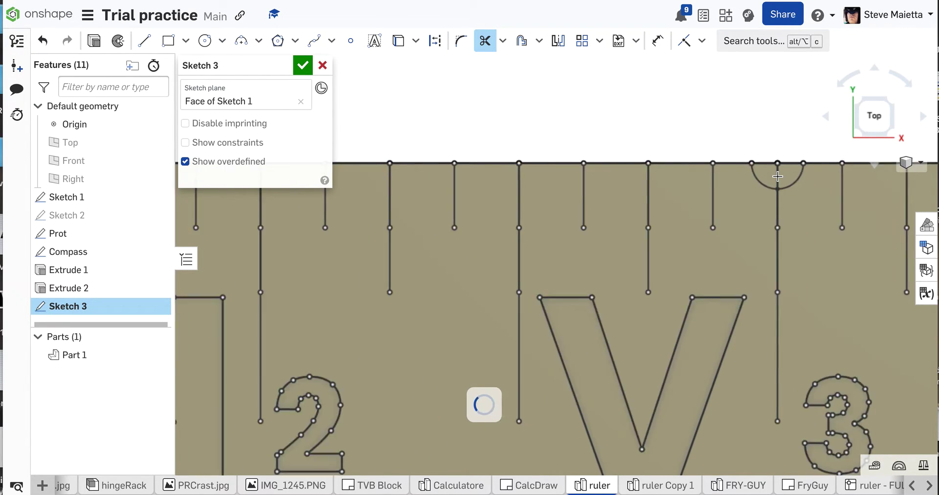
pyautogui.scroll(5, 800, 218)
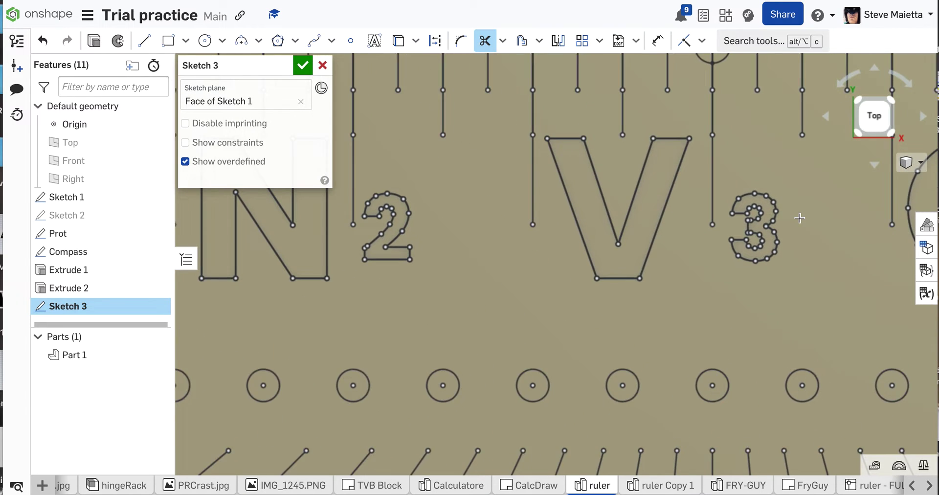
pyautogui.scroll(3, 799, 218)
pyautogui.scroll(-6, 800, 218)
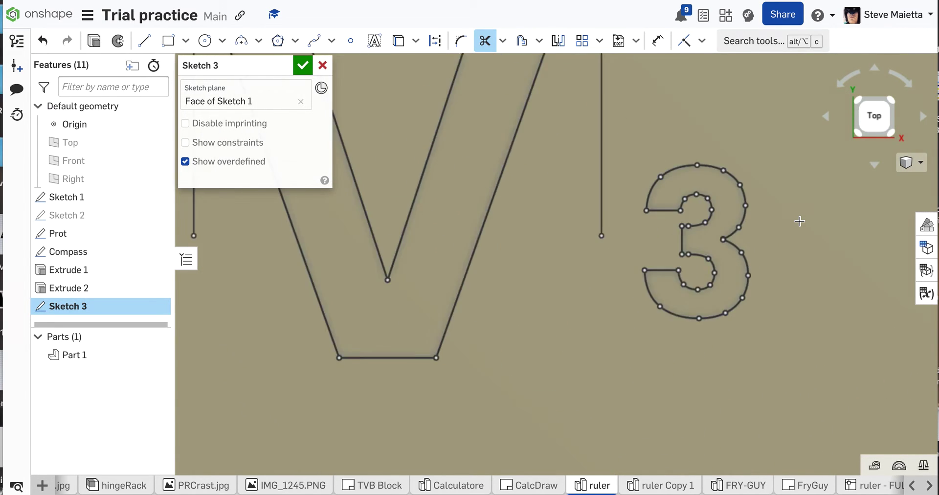
pyautogui.scroll(-5, 800, 221)
pyautogui.scroll(5, 800, 221)
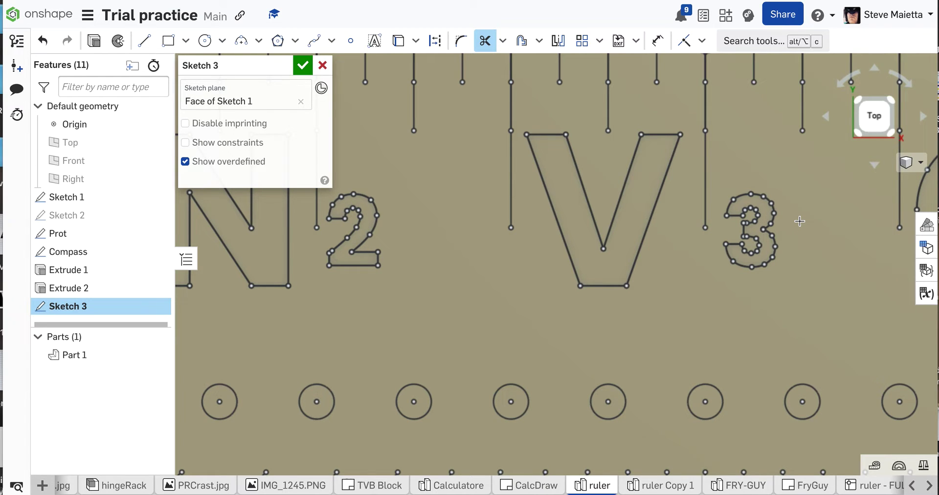
pyautogui.hscroll(5, 800, 221)
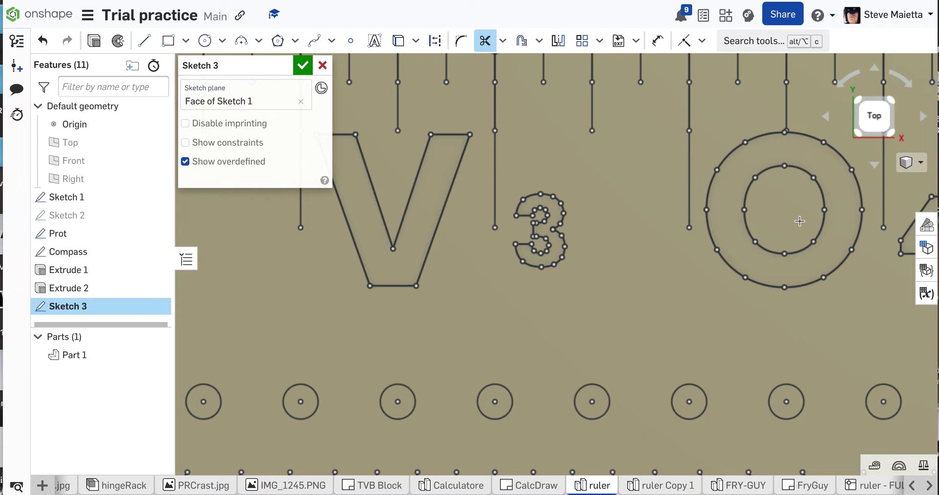
pyautogui.hscroll(3, 800, 221)
pyautogui.hscroll(3, 800, 221)
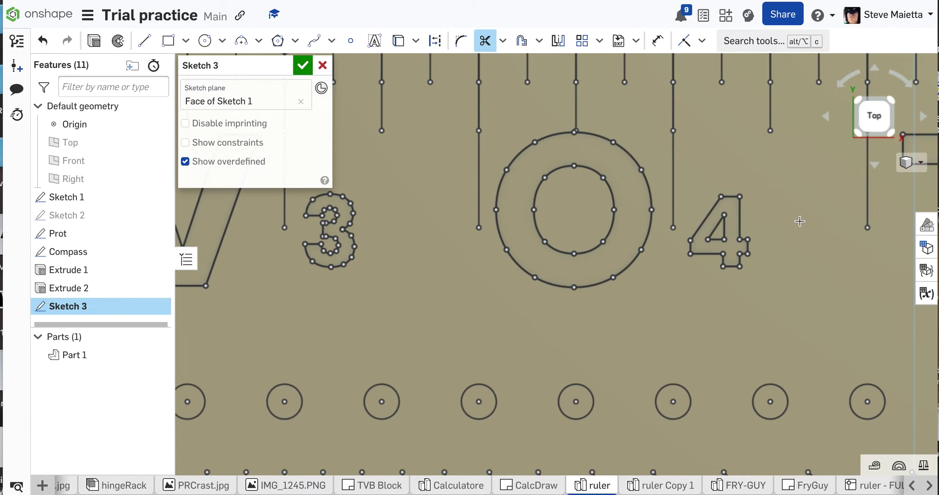
pyautogui.hscroll(6, 800, 221)
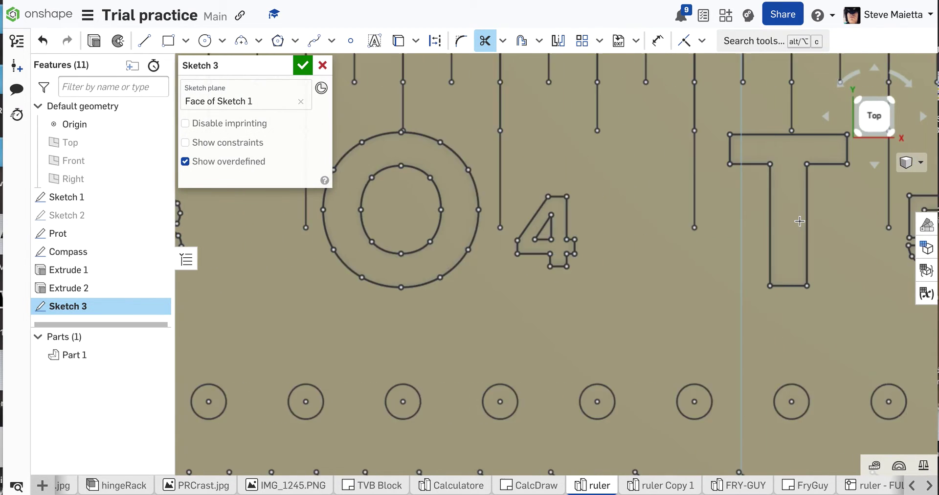
pyautogui.hscroll(3, 800, 221)
pyautogui.hscroll(6, 799, 221)
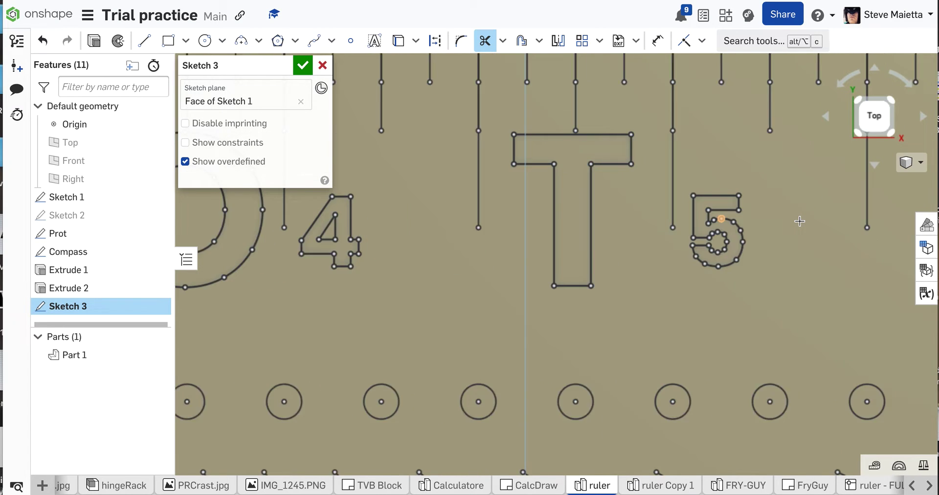
pyautogui.hscroll(3, 800, 221)
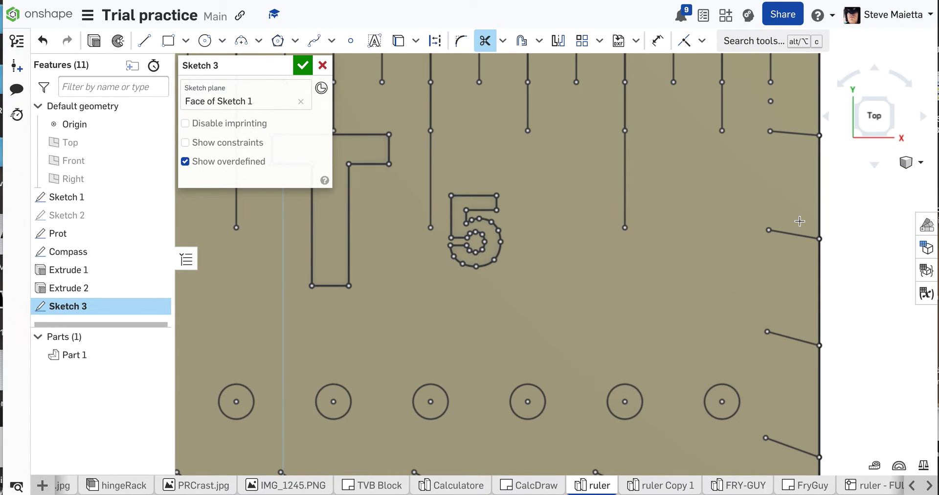
pyautogui.scroll(-3, 799, 221)
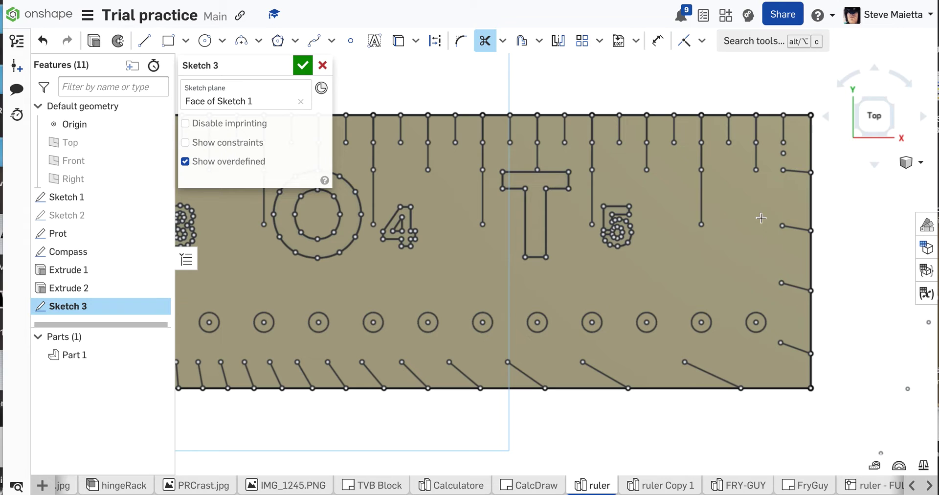
pyautogui.scroll(5, 307, 242)
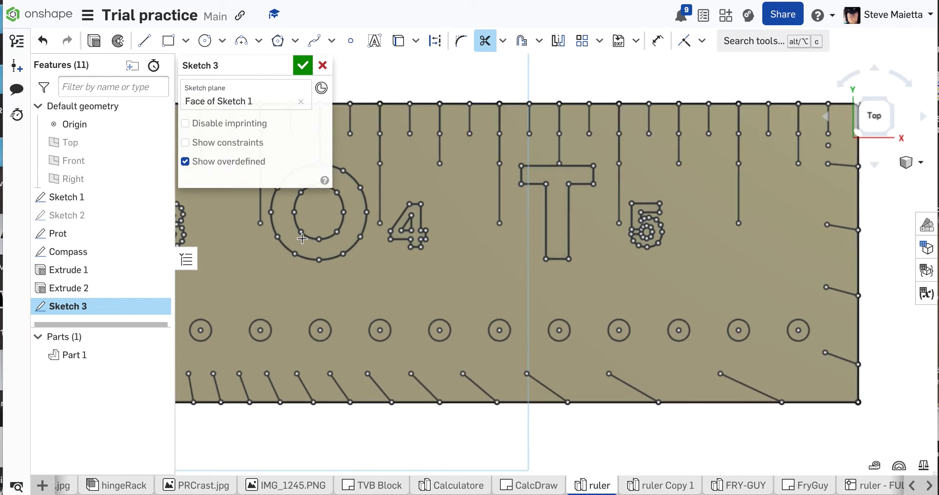
pyautogui.scroll(-9, 304, 240)
pyautogui.scroll(-3, 302, 239)
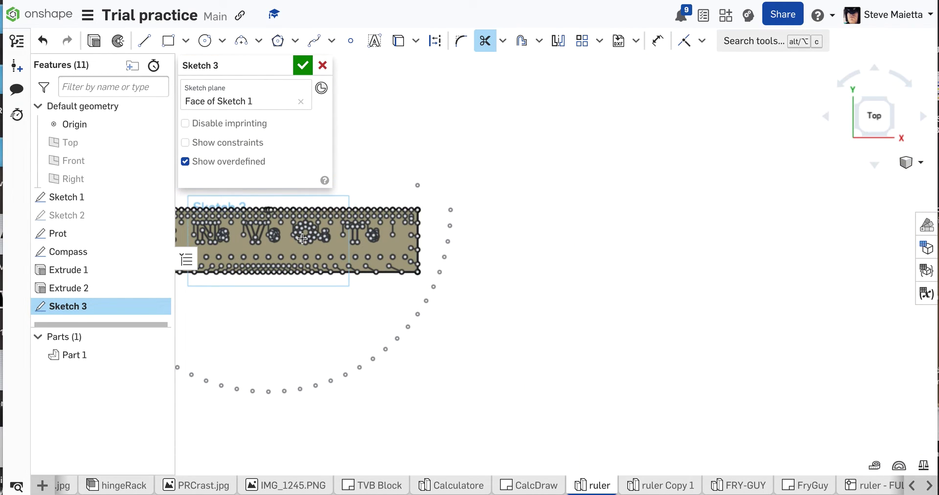
# Rename the sketch to FULL and accept it
pyautogui.press('f')
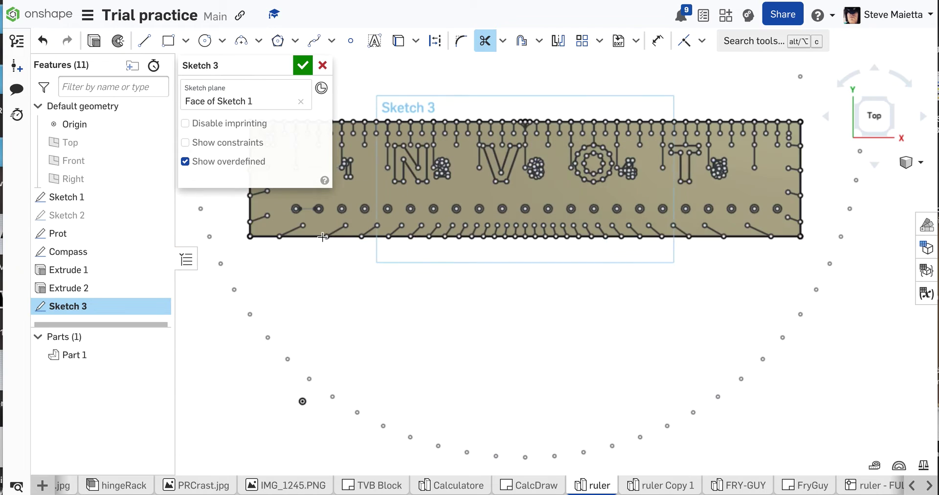
pyautogui.click(283, 67)
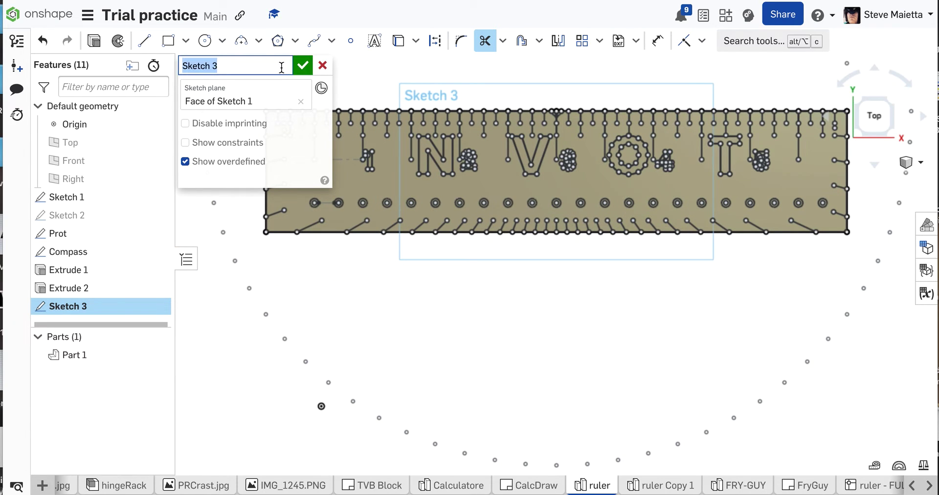
pyautogui.write('FU')
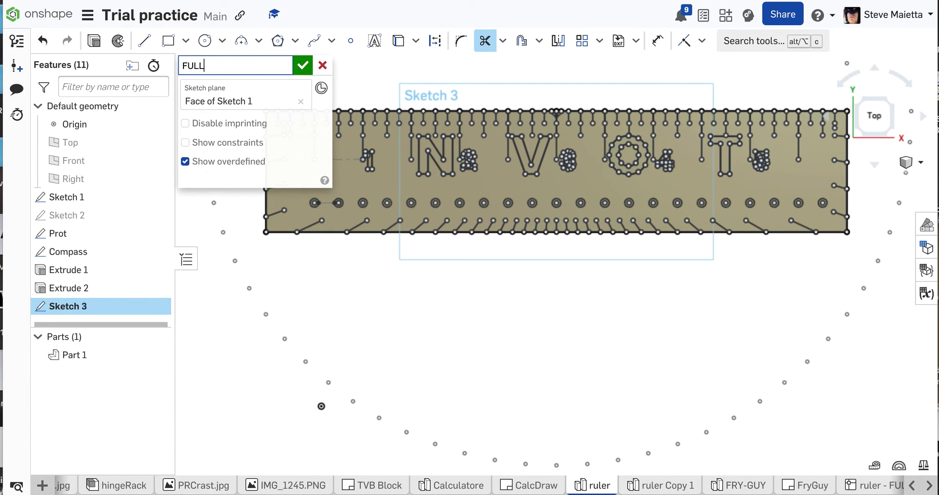
pyautogui.write('LL')
pyautogui.click(303, 65)
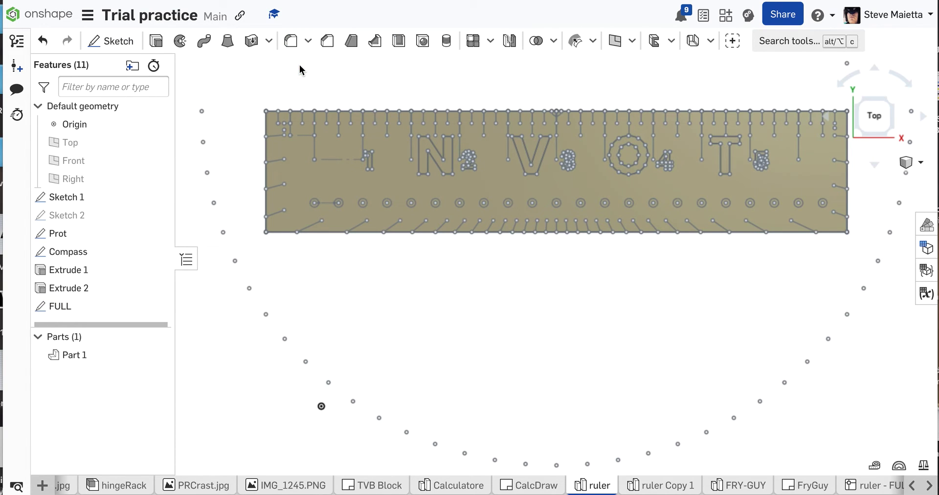
# Hide Sketch 1, Sketch 2, Prot, Compass and Part 1 so only FULL remains, tilting the view
pyautogui.click(157, 197)
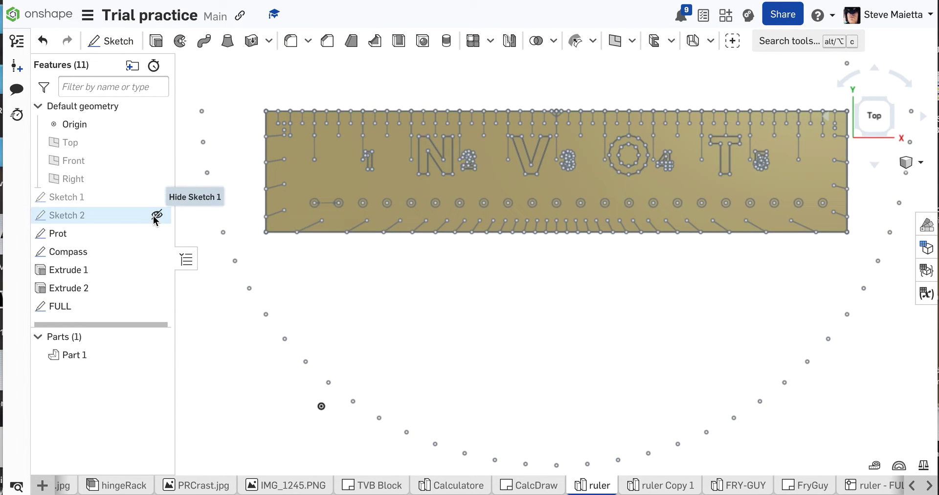
pyautogui.click(156, 216)
pyautogui.click(157, 234)
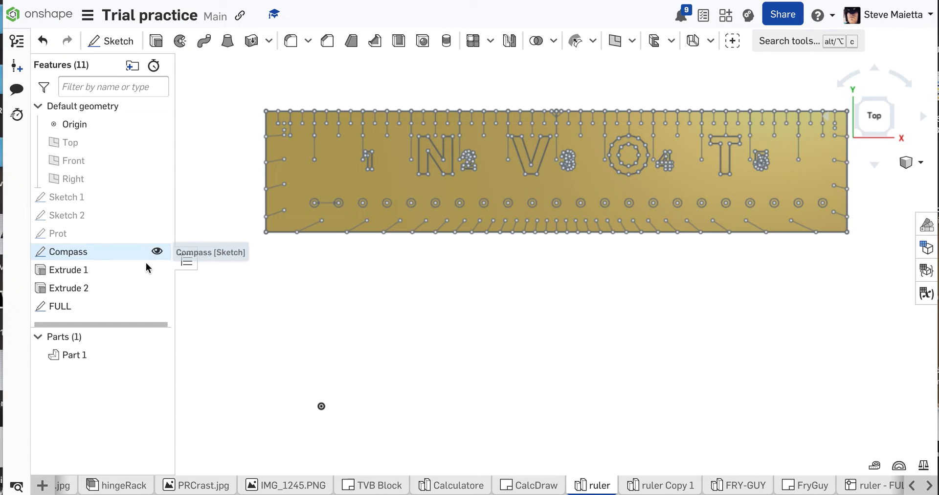
pyautogui.click(155, 251)
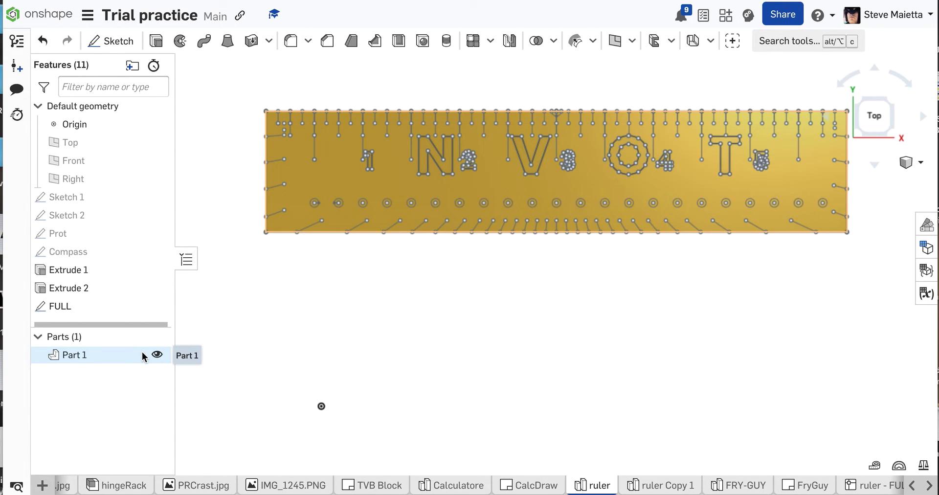
pyautogui.click(156, 355)
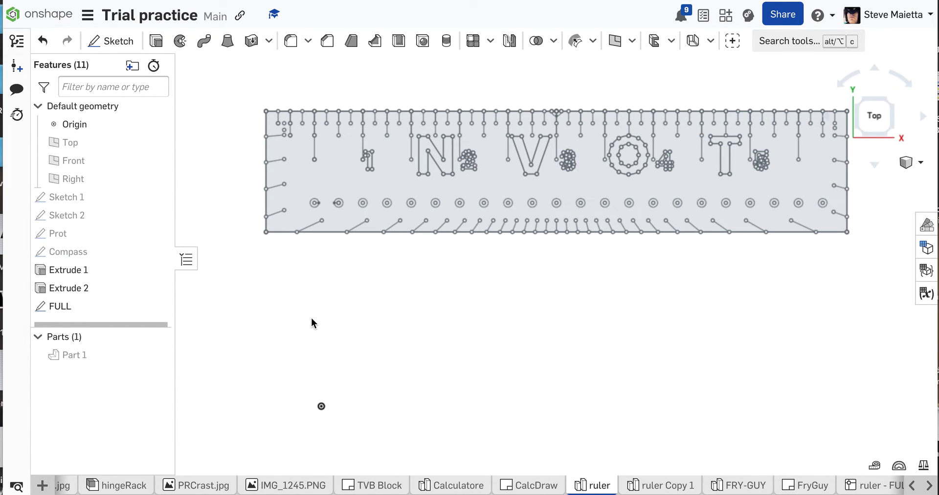
pyautogui.scroll(-2, 311, 318)
pyautogui.moveTo(311, 317)
pyautogui.mouseDown(button='right')
pyautogui.moveTo(304, 275)
pyautogui.moveTo(302, 318)
pyautogui.mouseUp(button='right')
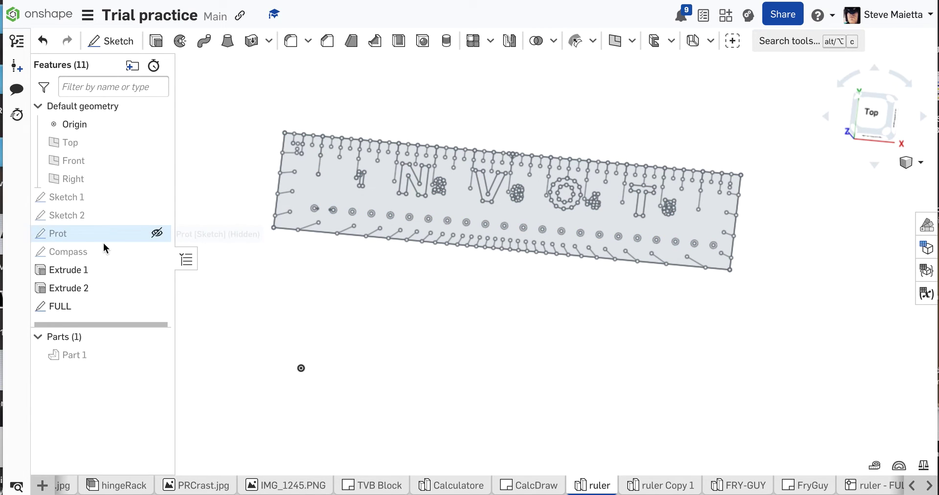
# Export FULL as DXF/DWG, naming the file with the owner's name followed by Ruler
pyautogui.rightClick(60, 306)
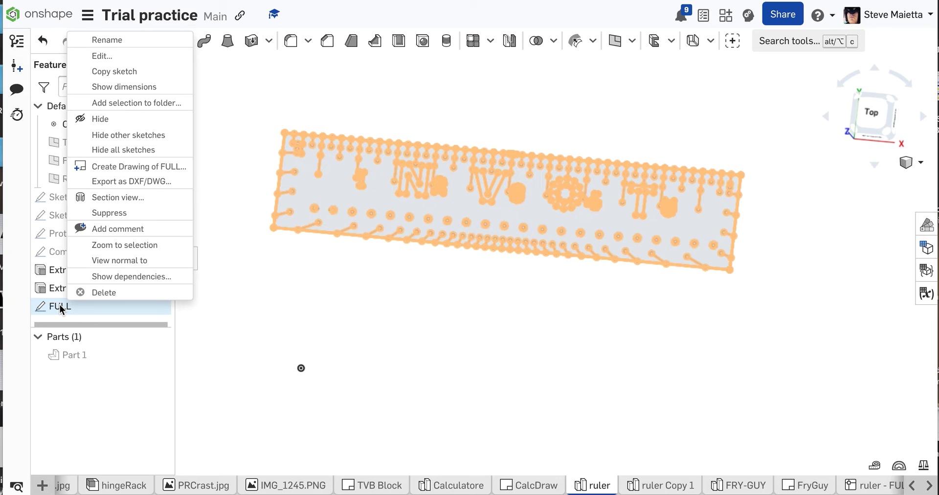
pyautogui.click(139, 182)
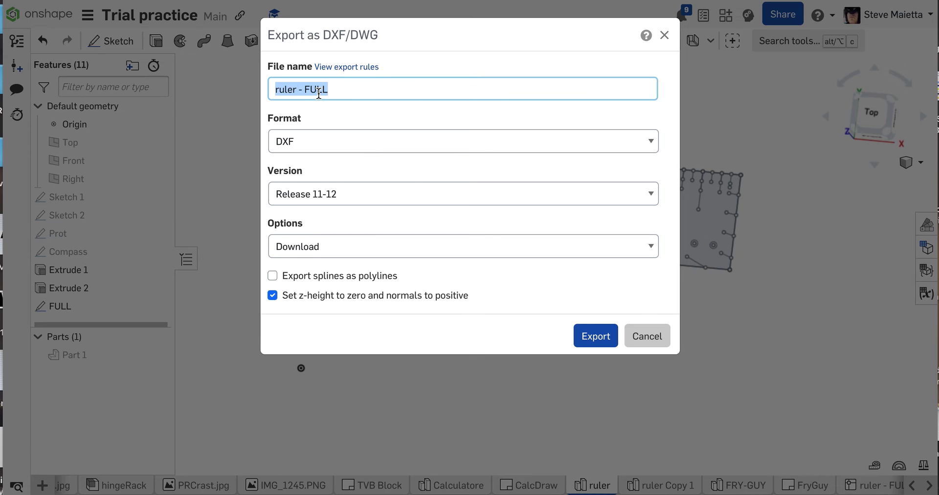
pyautogui.write('STeve Maietta Ruler')
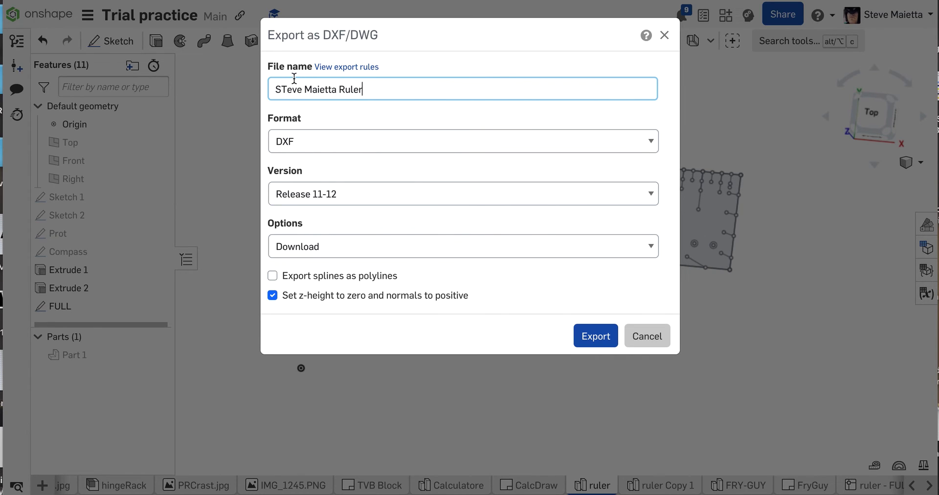
pyautogui.click(286, 89)
pyautogui.press('BackSpace')
pyautogui.write('t')
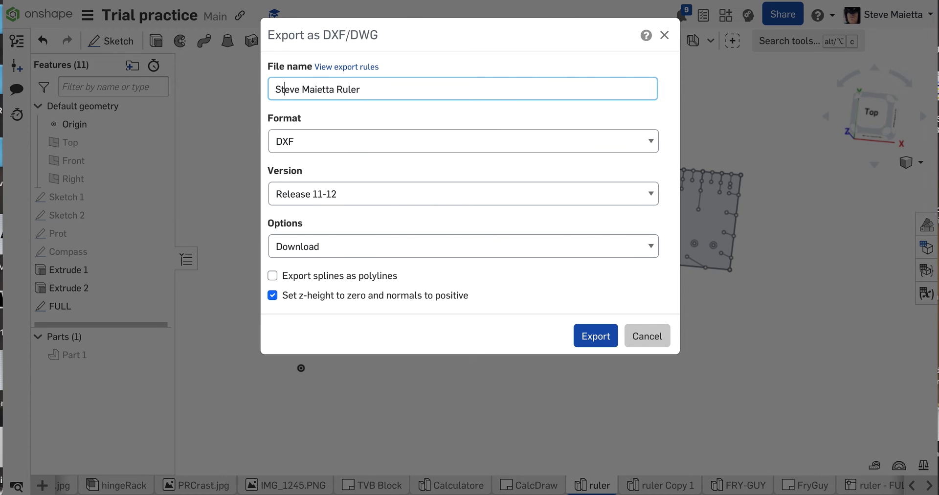
# Keep DXF version Release 11-12 and export the file as a download
pyautogui.click(317, 194)
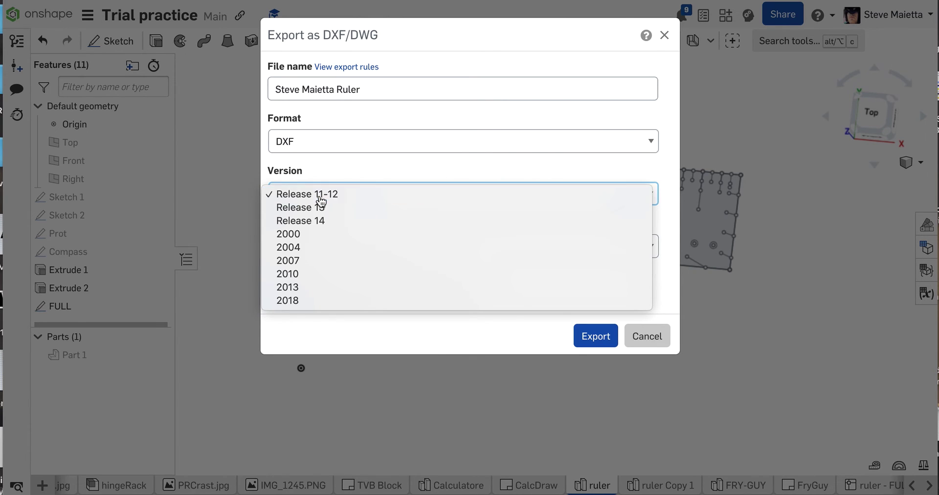
pyautogui.click(319, 196)
pyautogui.click(311, 196)
pyautogui.click(309, 195)
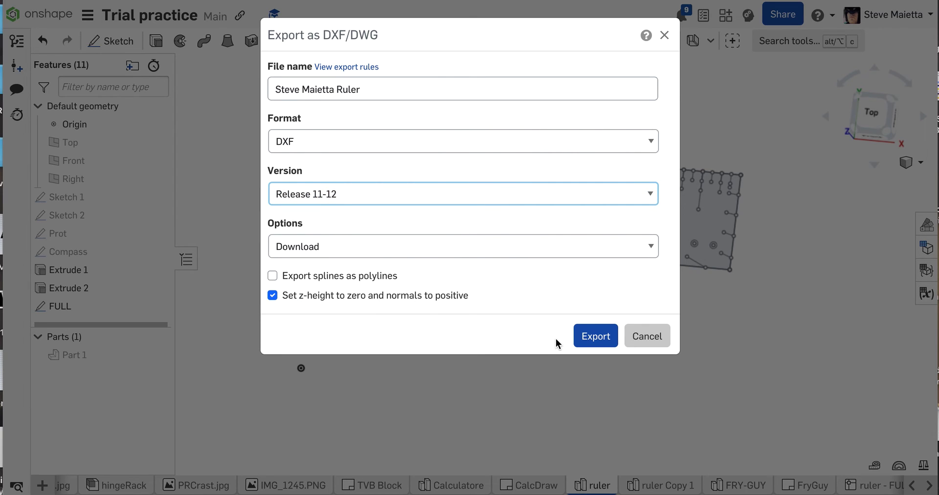
pyautogui.click(580, 332)
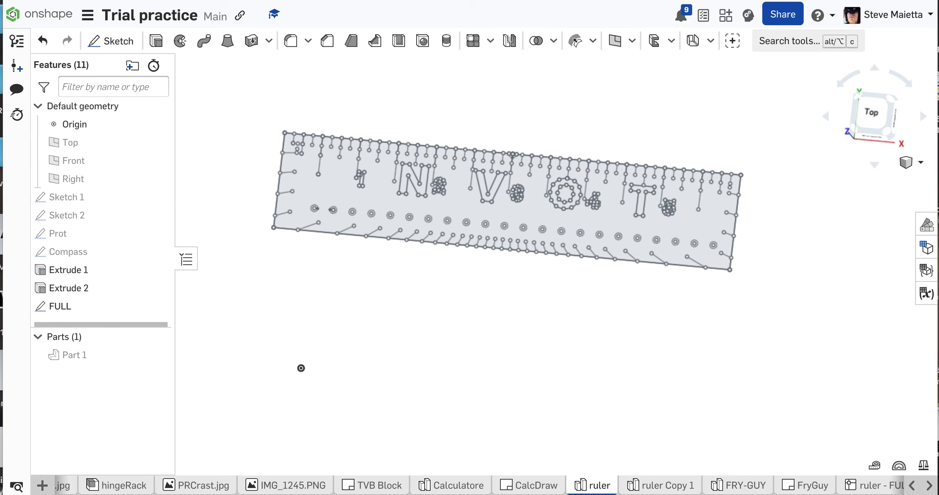
pyautogui.moveTo(100, 493); pyautogui.dragTo(117, 433)
pyautogui.moveTo(74, 388); pyautogui.dragTo(0, 367)
pyautogui.scroll(-3, 277, 313)
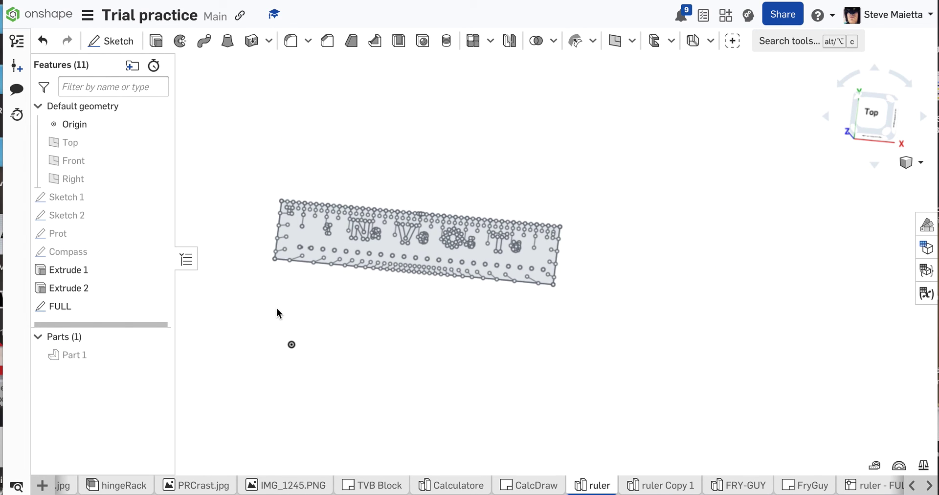
pyautogui.scroll(2, 277, 313)
pyautogui.scroll(1, 277, 313)
pyautogui.rightClick(277, 312)
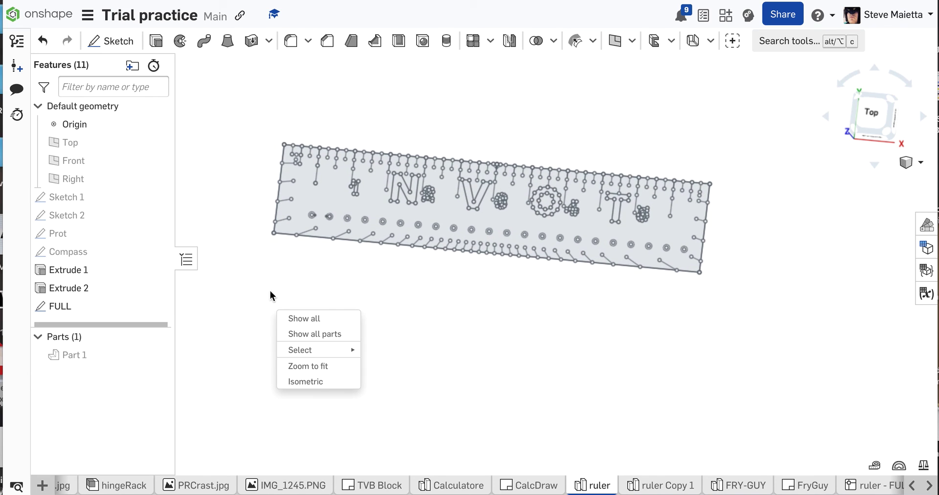
pyautogui.click(60, 308)
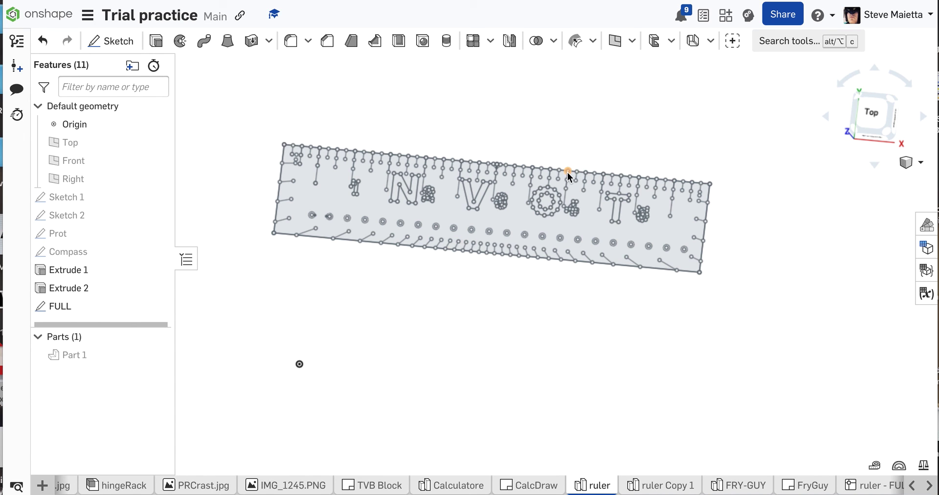
pyautogui.scroll(10, 568, 172)
pyautogui.scroll(-10, 568, 173)
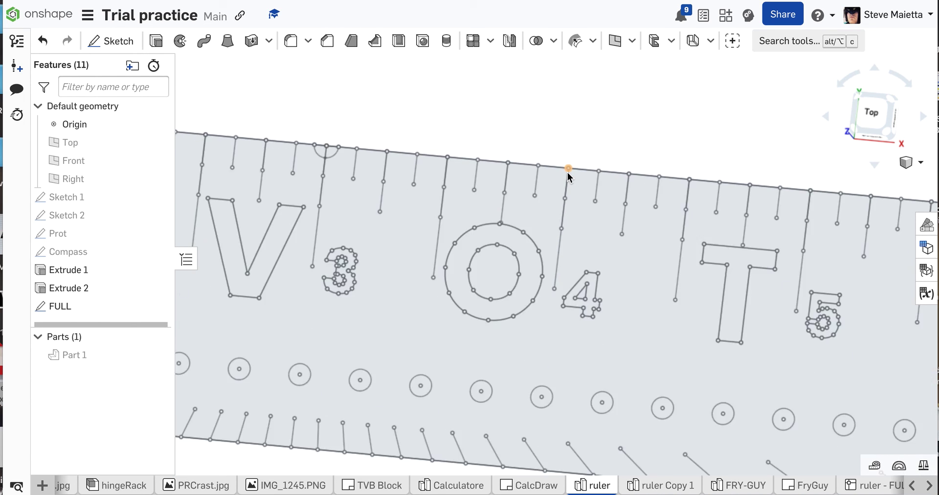
pyautogui.scroll(-3, 567, 172)
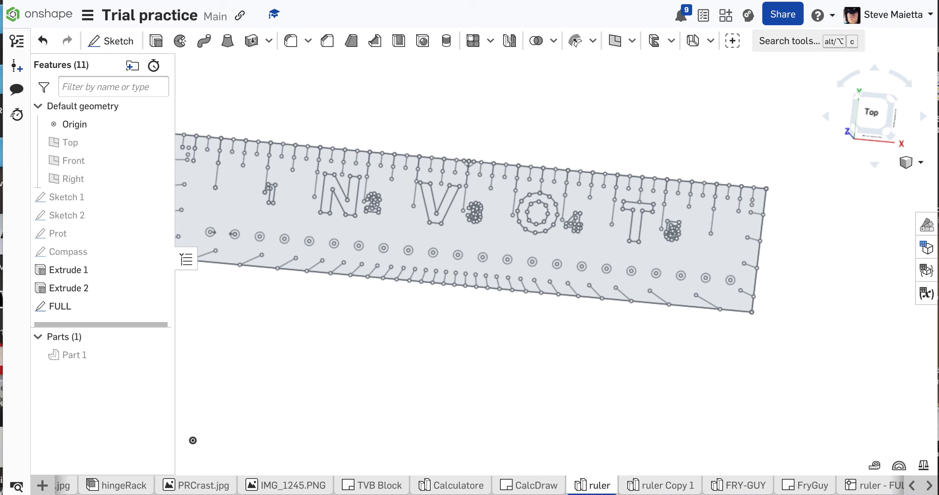